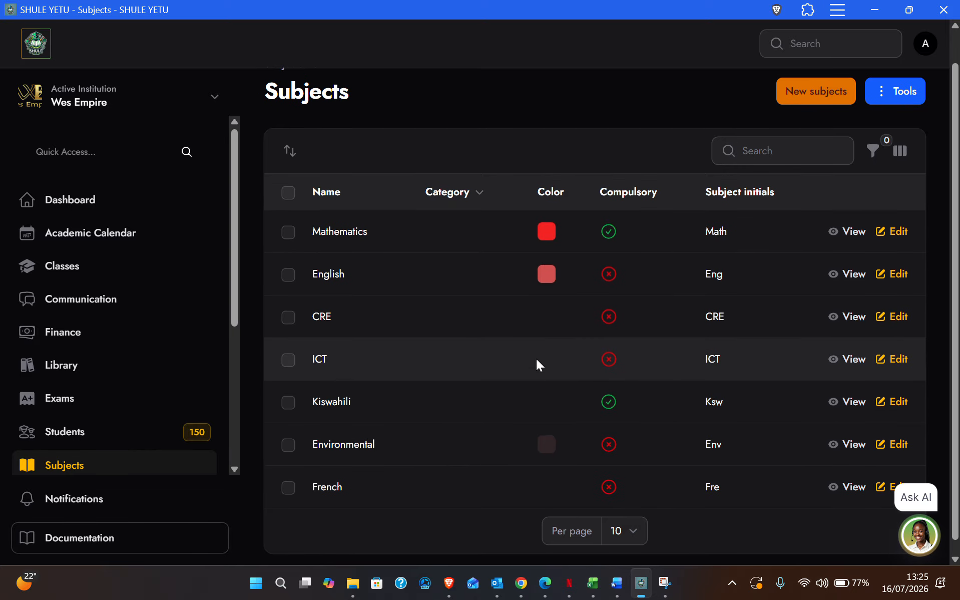
Start a new subject named Music, leaving the subject category empty.
scroll(537, 359, "down", 1)
scroll(536, 359, "up", 2)
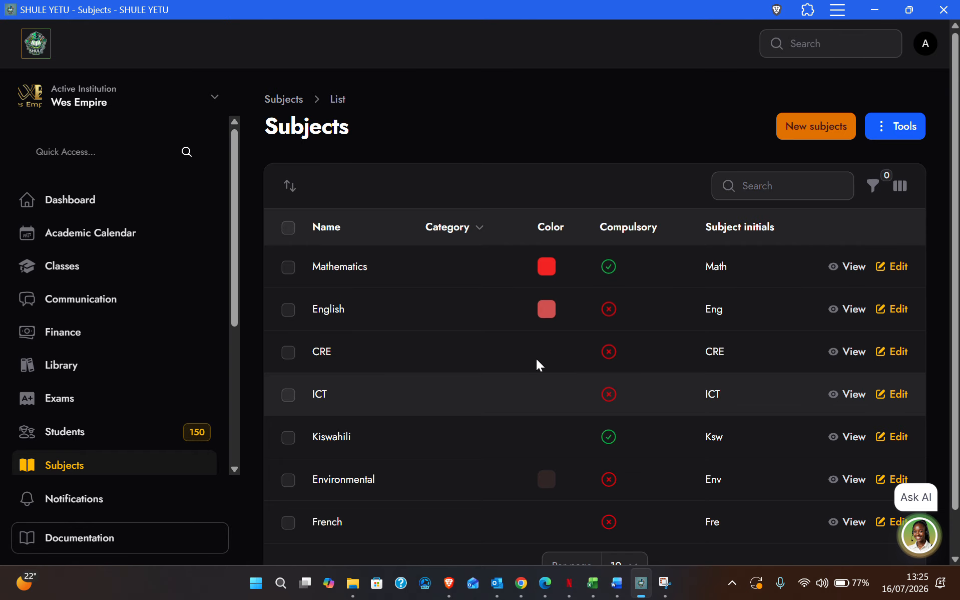
scroll(536, 358, "down", 1)
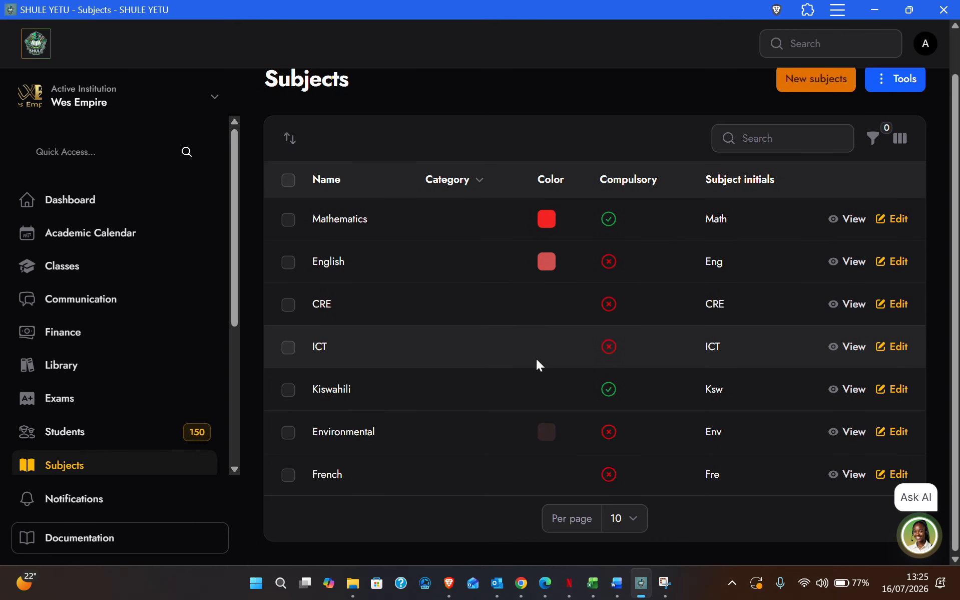
scroll(481, 358, "up", 1)
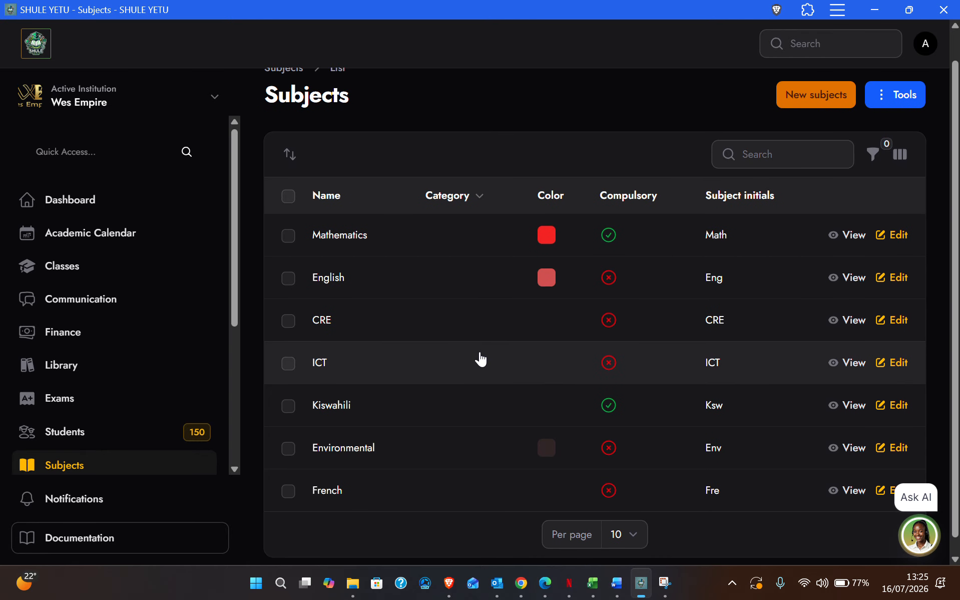
left_click(801, 103)
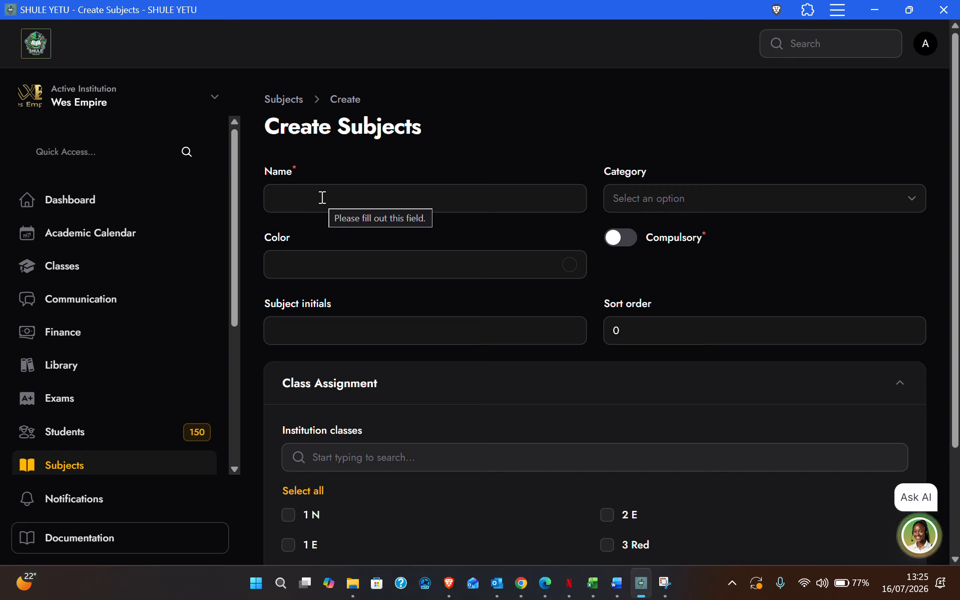
left_click(323, 198)
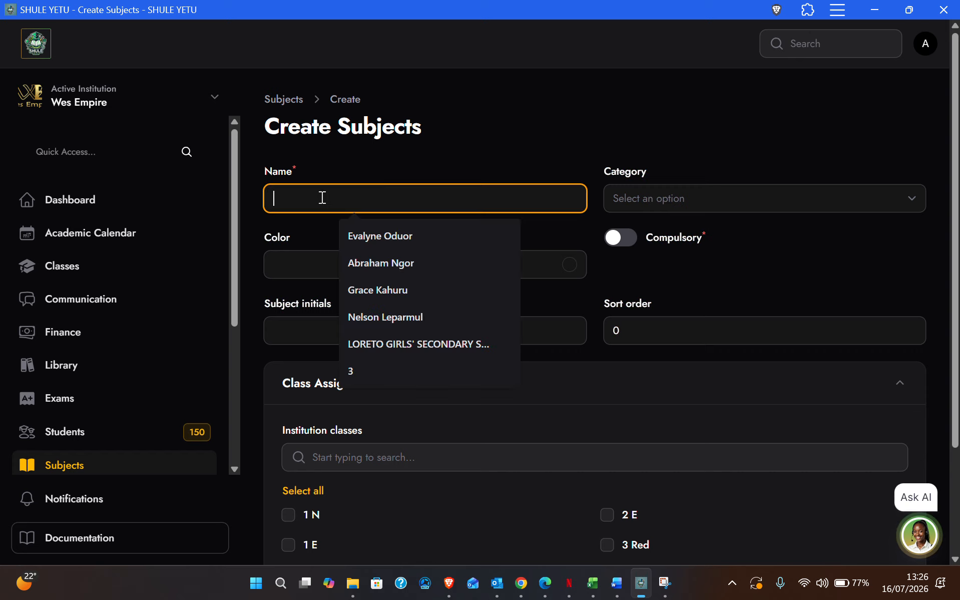
type("Music")
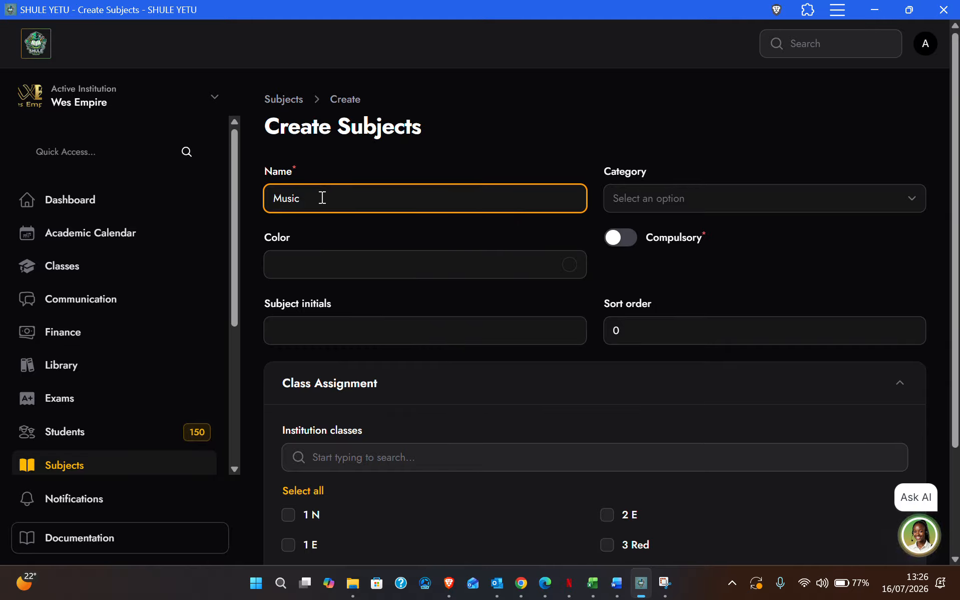
left_click(676, 203)
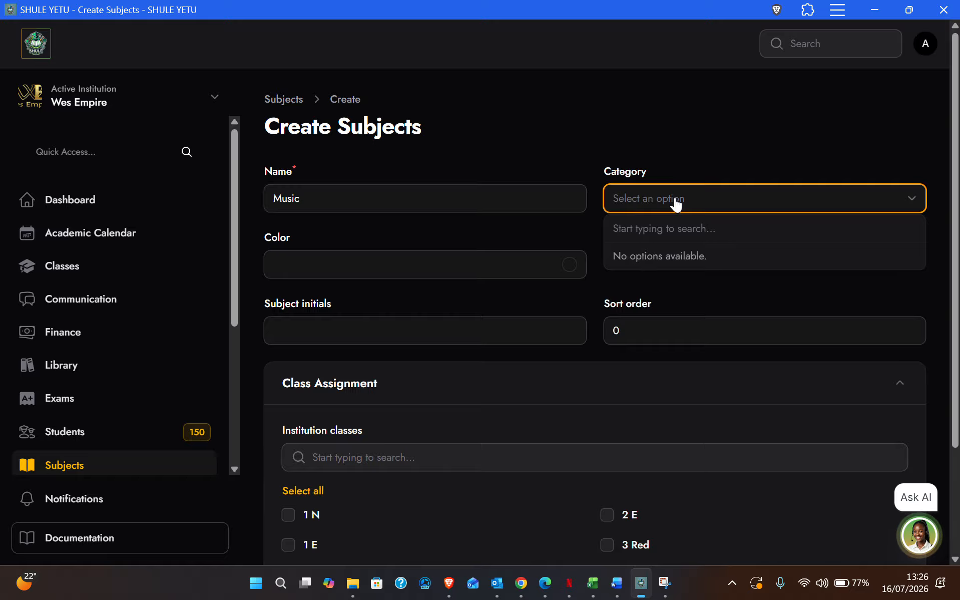
left_click(573, 159)
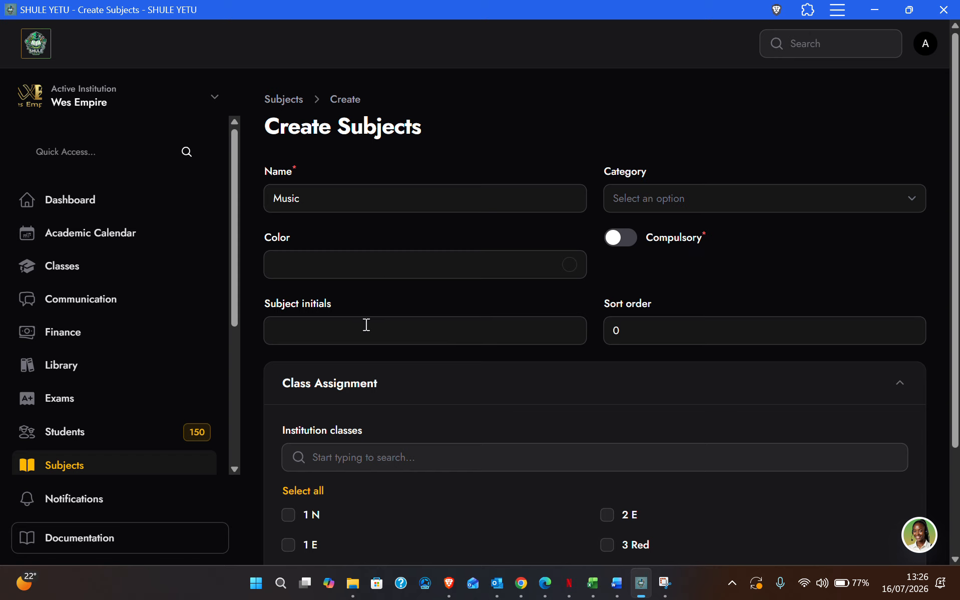
Set the subject initials to Ms and change the sort order from 0 to 4.
left_click(317, 327)
type("Ms")
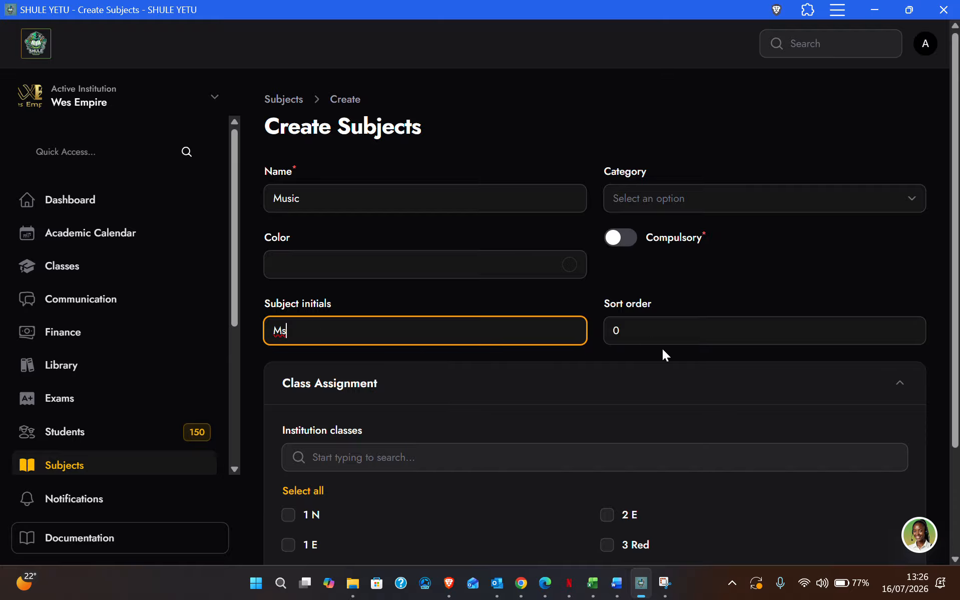
left_click(672, 333)
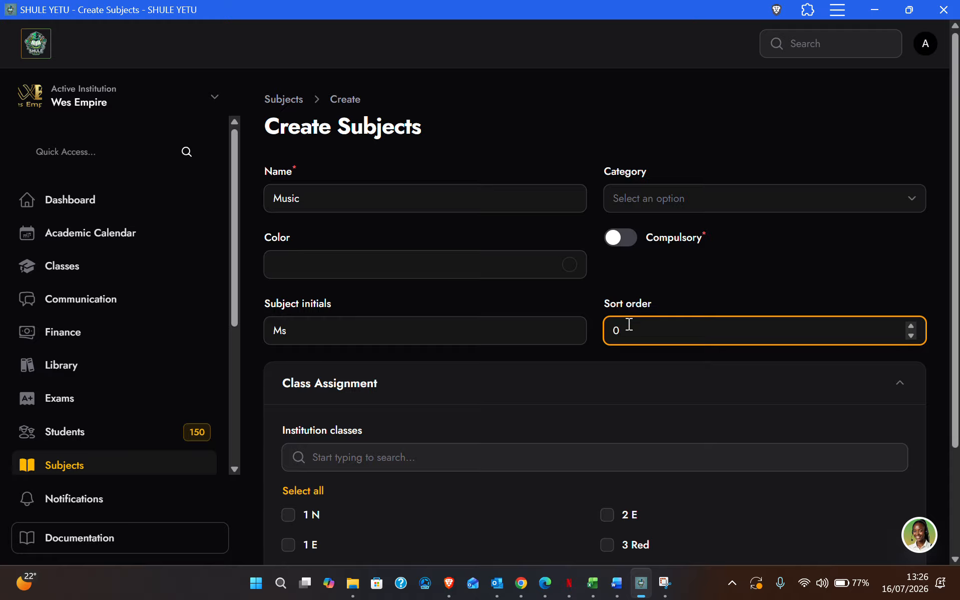
left_click_drag(628, 331, 607, 329)
left_click(631, 333)
left_click(508, 352)
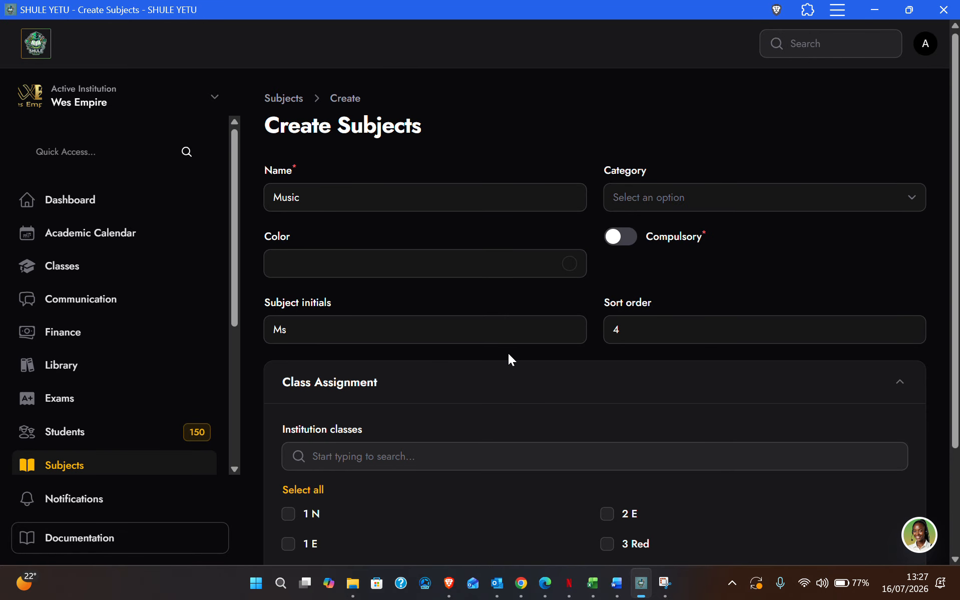
scroll(508, 354, "down", 3)
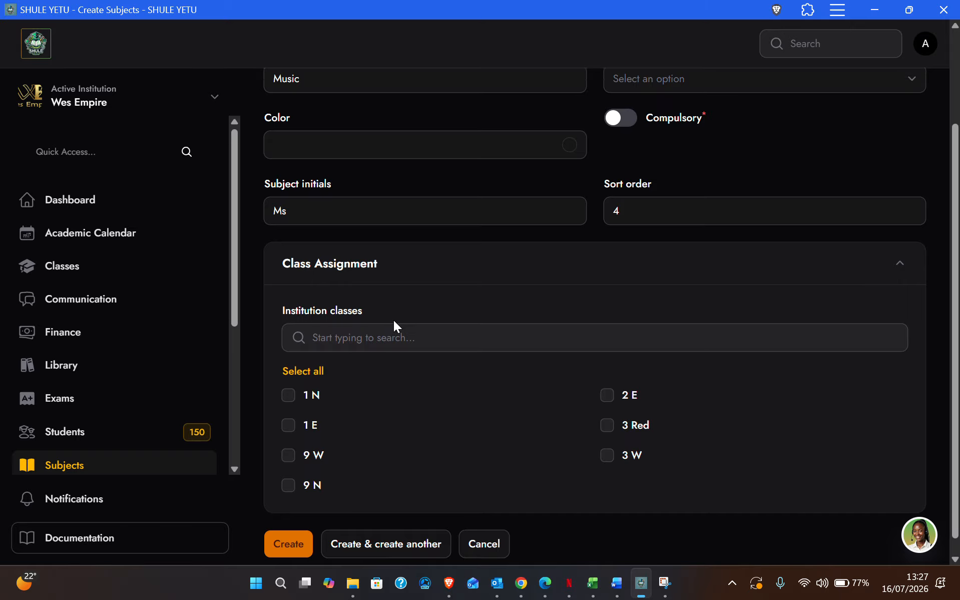
Tick classes 1 N and 1 E for Music and create the subject.
scroll(394, 320, "down", 1)
scroll(394, 319, "up", 2)
scroll(394, 320, "down", 1)
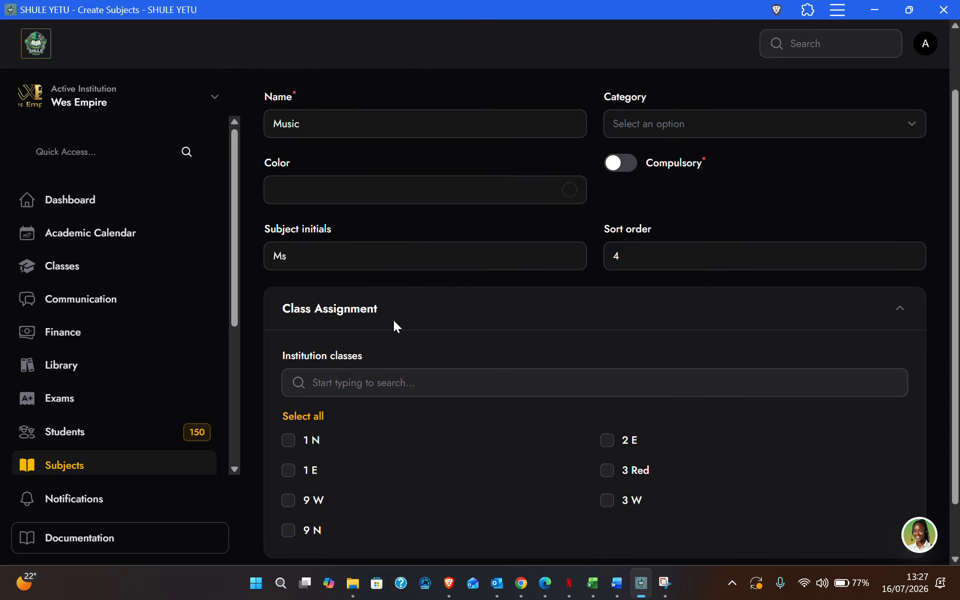
scroll(394, 326, "down", 2)
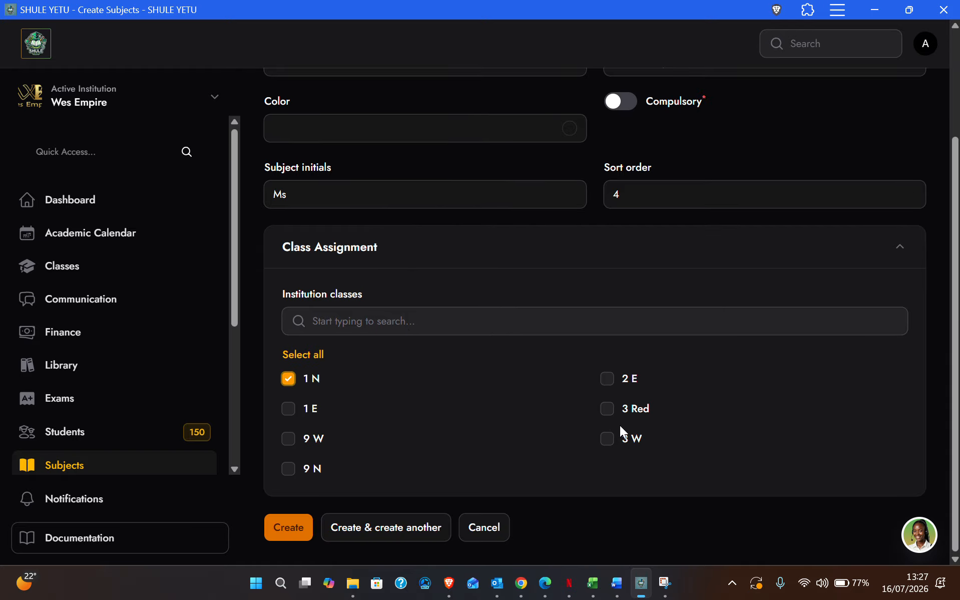
left_click(284, 410)
scroll(566, 281, "up", 3)
scroll(565, 278, "down", 3)
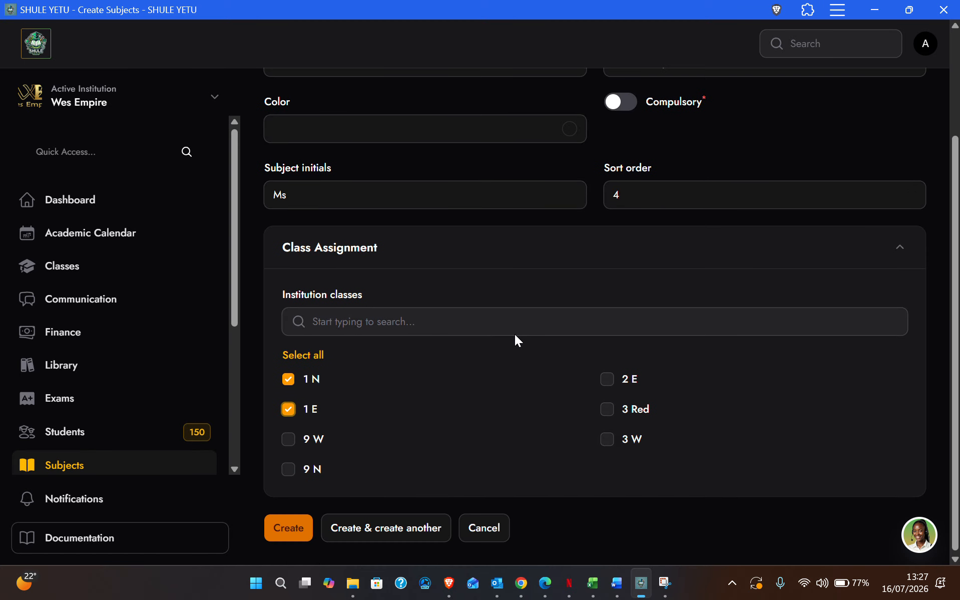
left_click(285, 526)
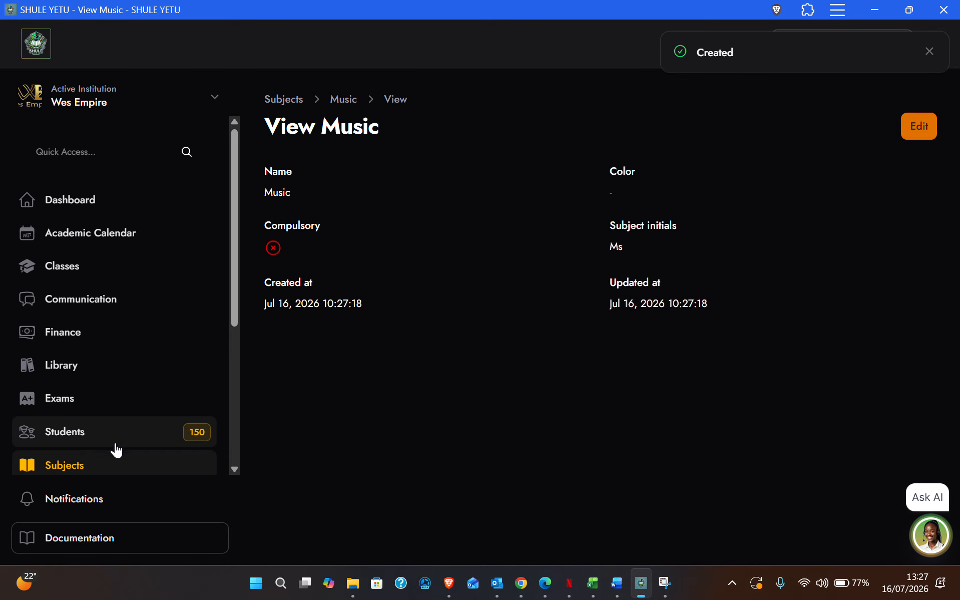
Check that Music (Ms) appears in the subjects list, then go to Classes.
left_click(67, 470)
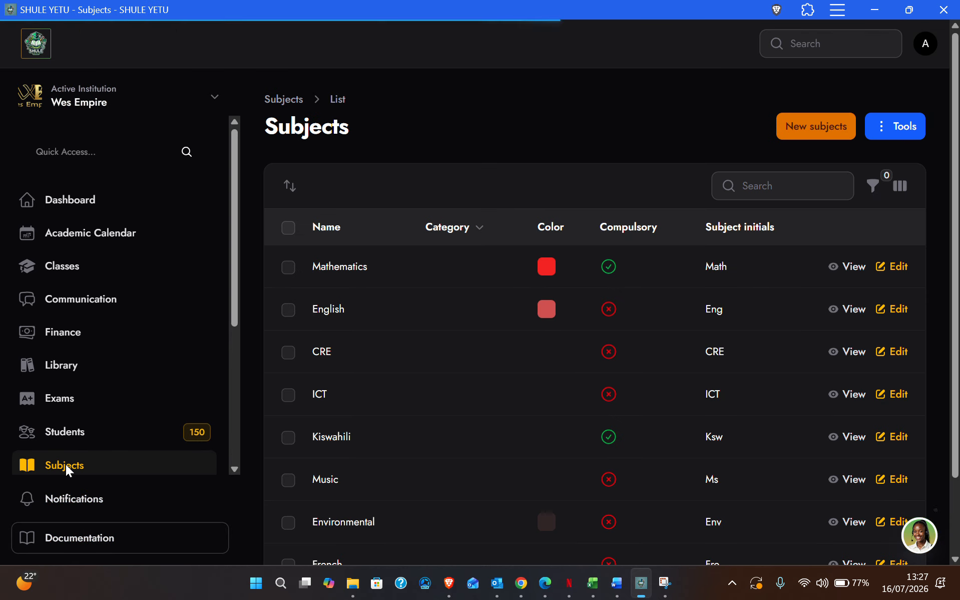
scroll(459, 408, "down", 2)
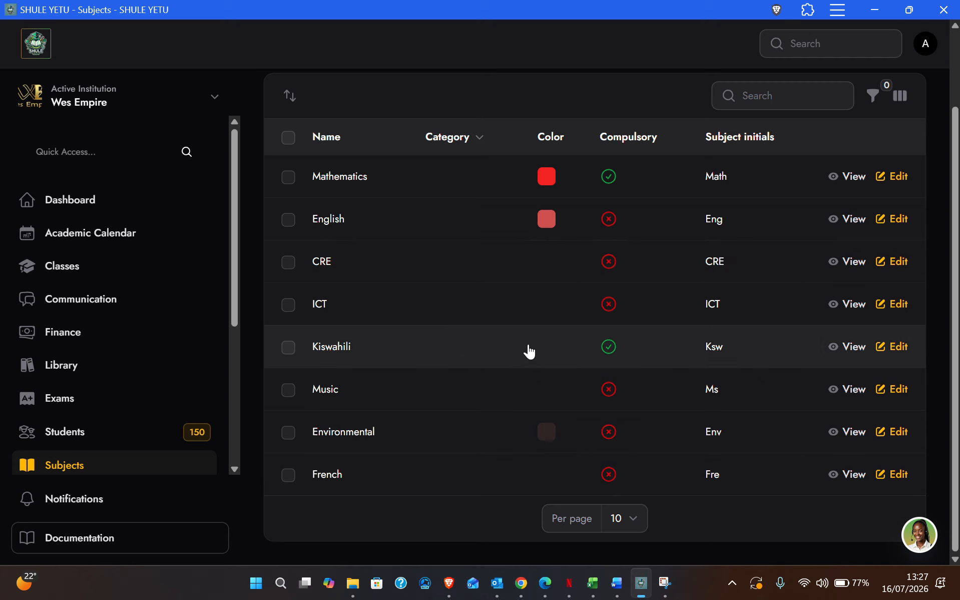
scroll(165, 364, "up", 1)
scroll(166, 365, "up", 1)
scroll(165, 365, "down", 1)
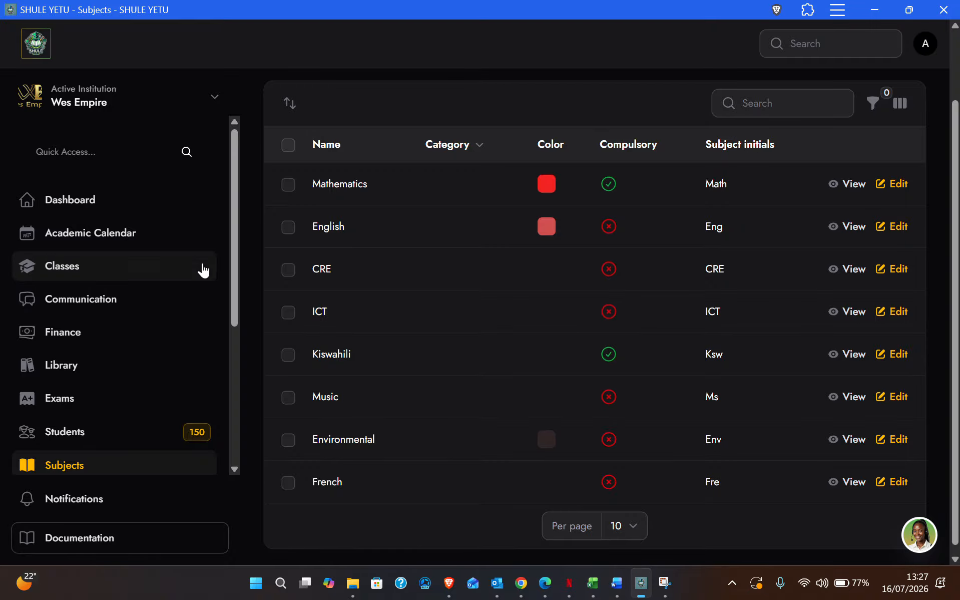
left_click(83, 279)
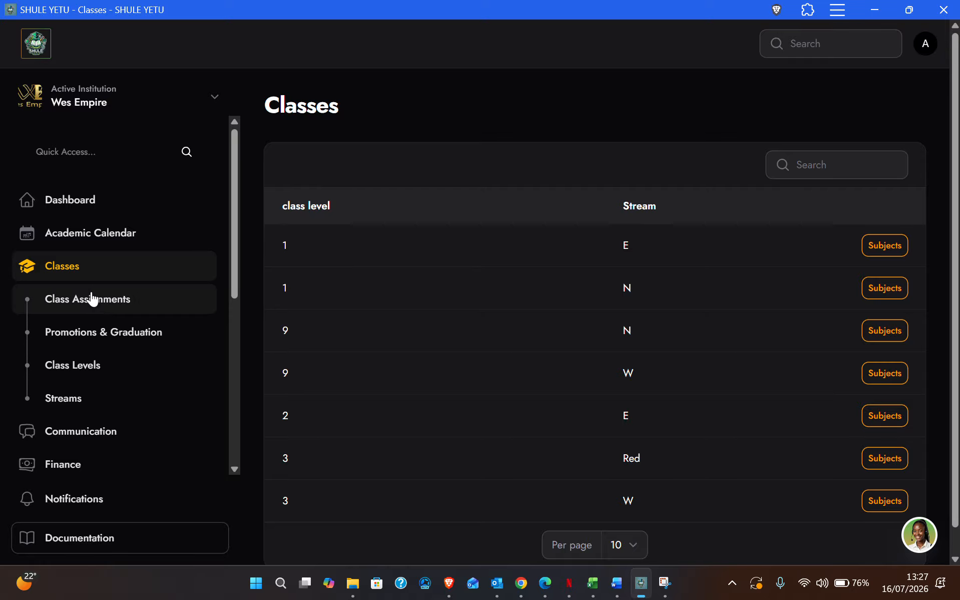
Filter Class Assignments to 2026 Term 2 and open class 1 E's students.
left_click(80, 306)
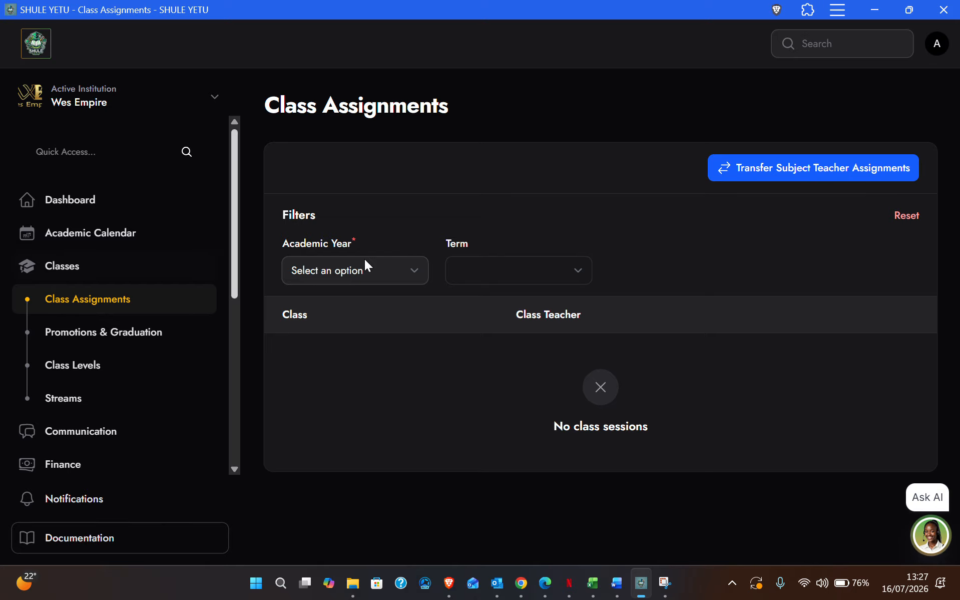
left_click(395, 275)
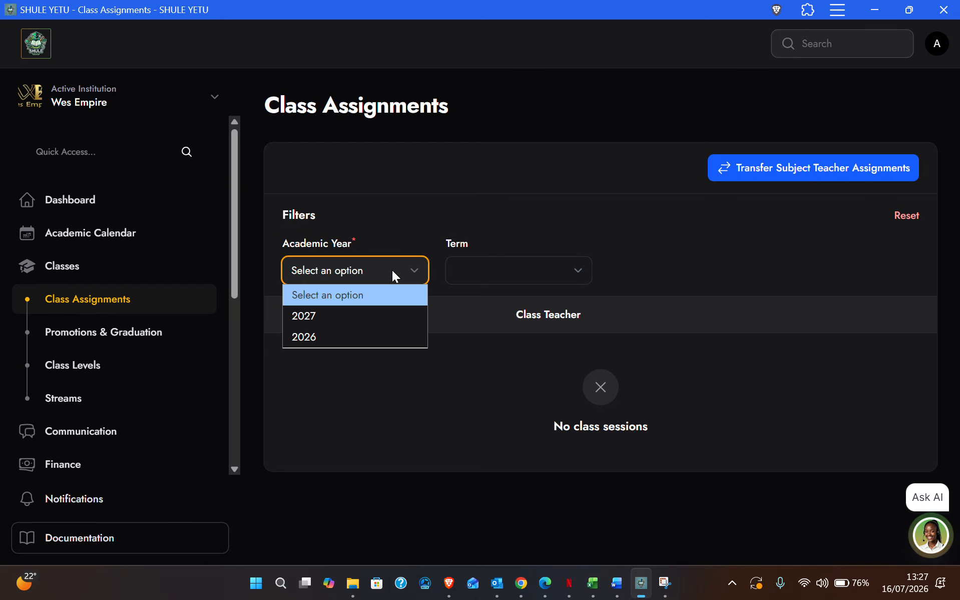
left_click(306, 333)
left_click(497, 258)
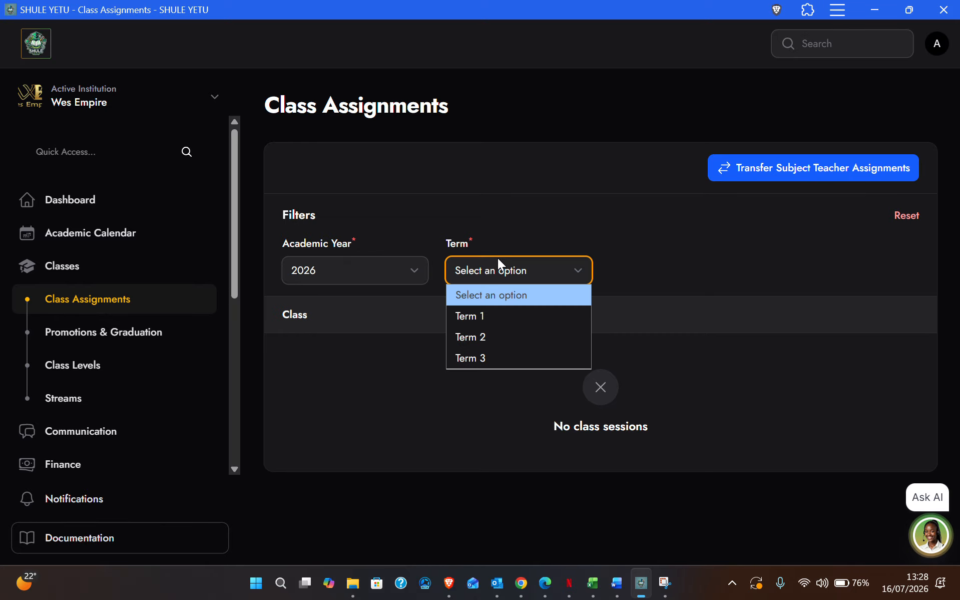
left_click(480, 339)
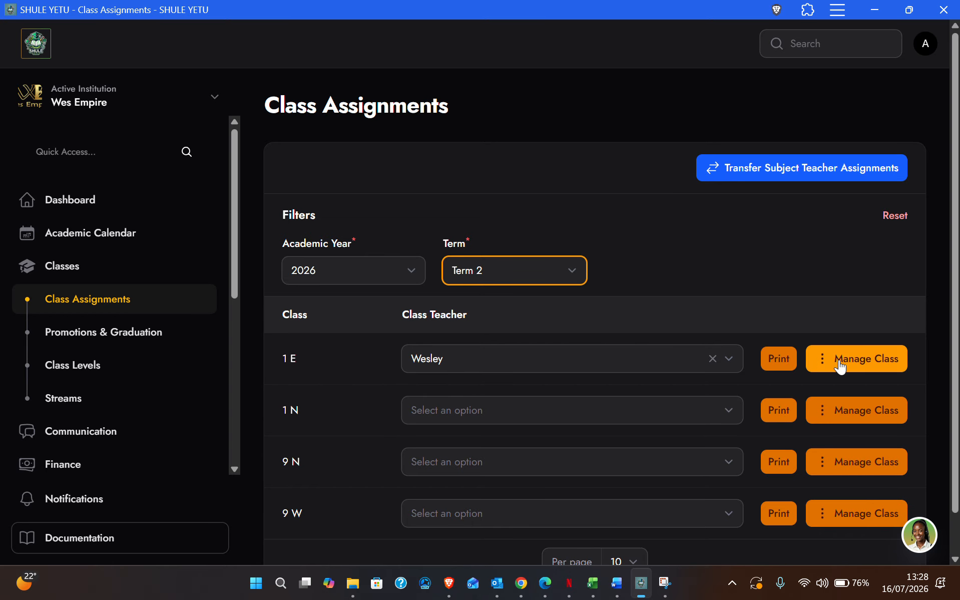
left_click(823, 370)
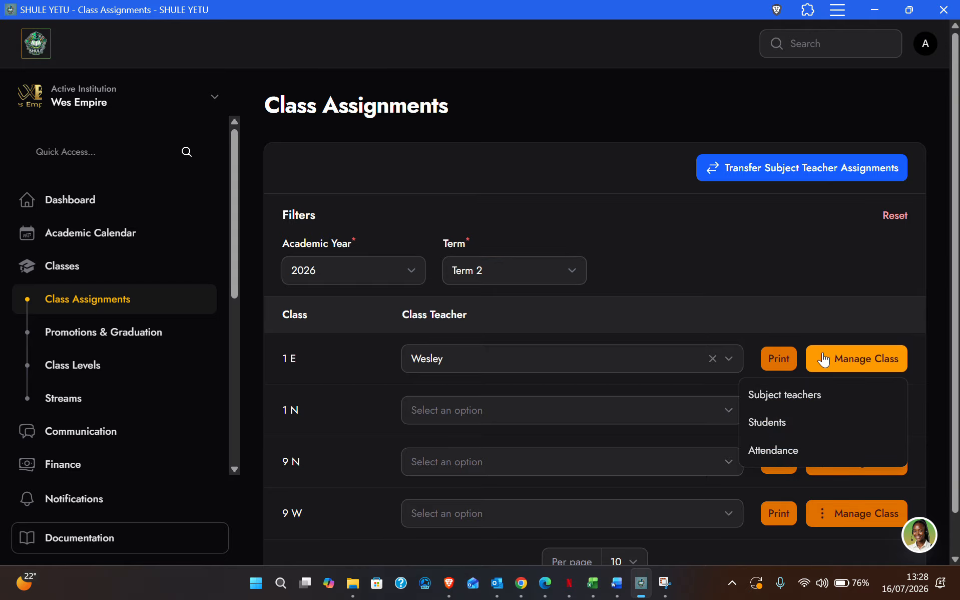
left_click(777, 432)
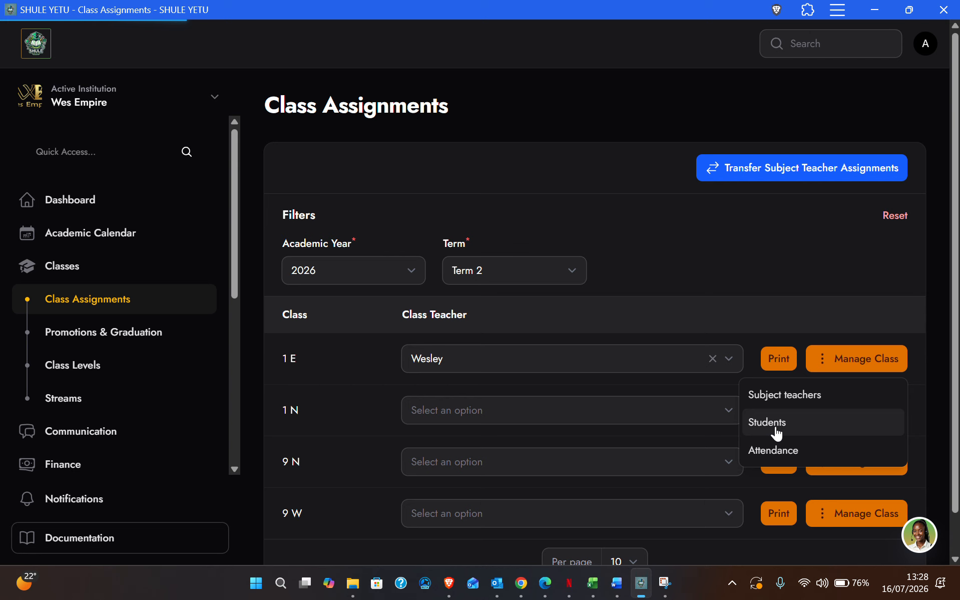
Scan the 1 E Student Enrollment table and open the first student's subjects.
scroll(387, 348, "down", 1)
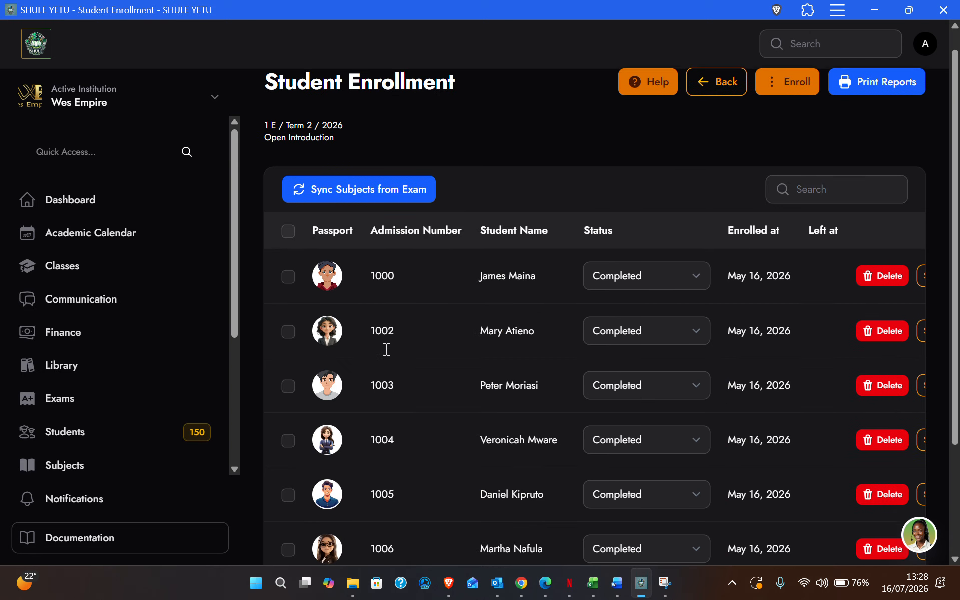
scroll(386, 348, "up", 1)
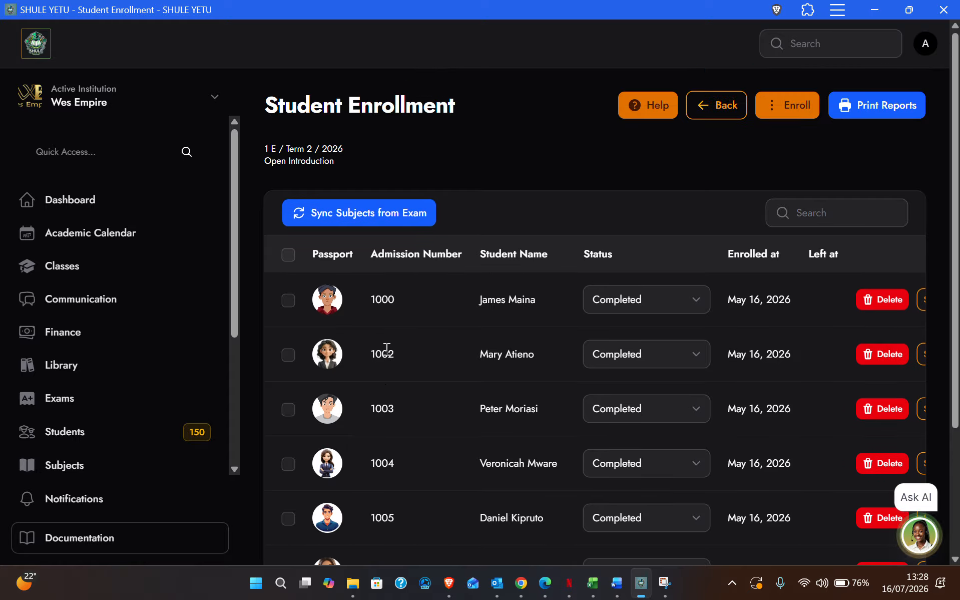
scroll(386, 348, "right", 2)
scroll(385, 348, "right", 1)
scroll(386, 348, "left", 2)
scroll(386, 348, "right", 3)
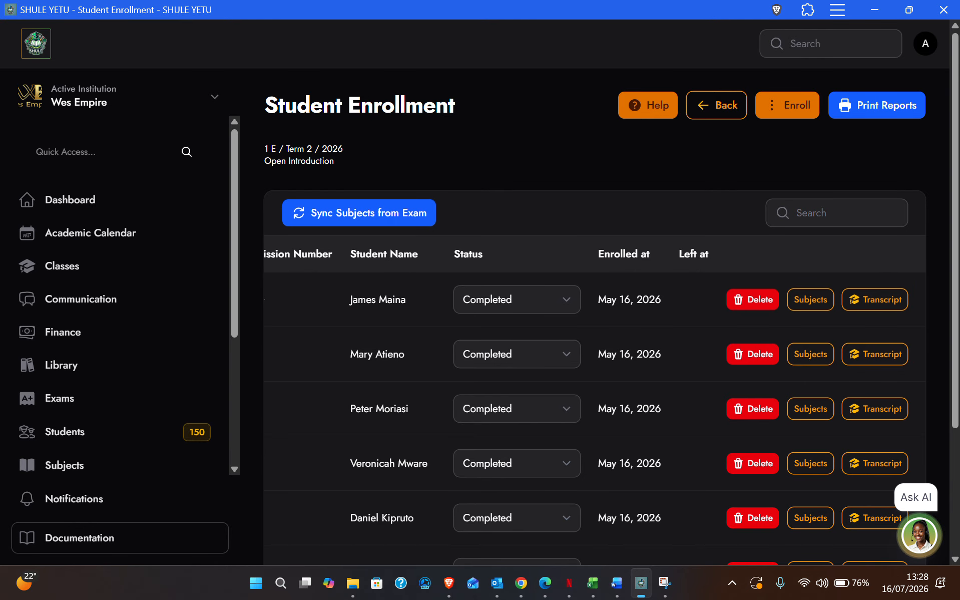
left_click(808, 300)
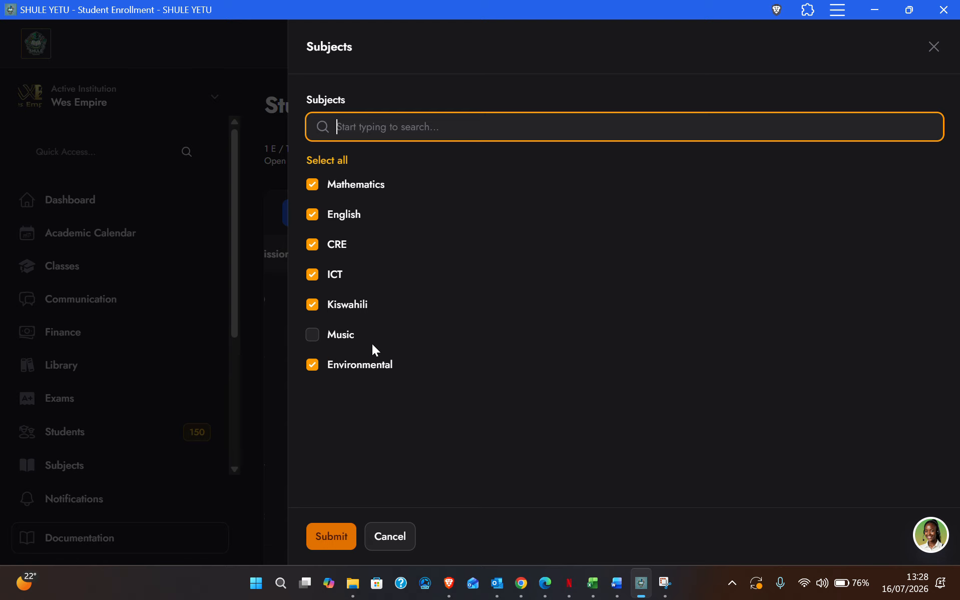
Tick Music for the first student, submit, and reopen the list to confirm it.
left_click(312, 338)
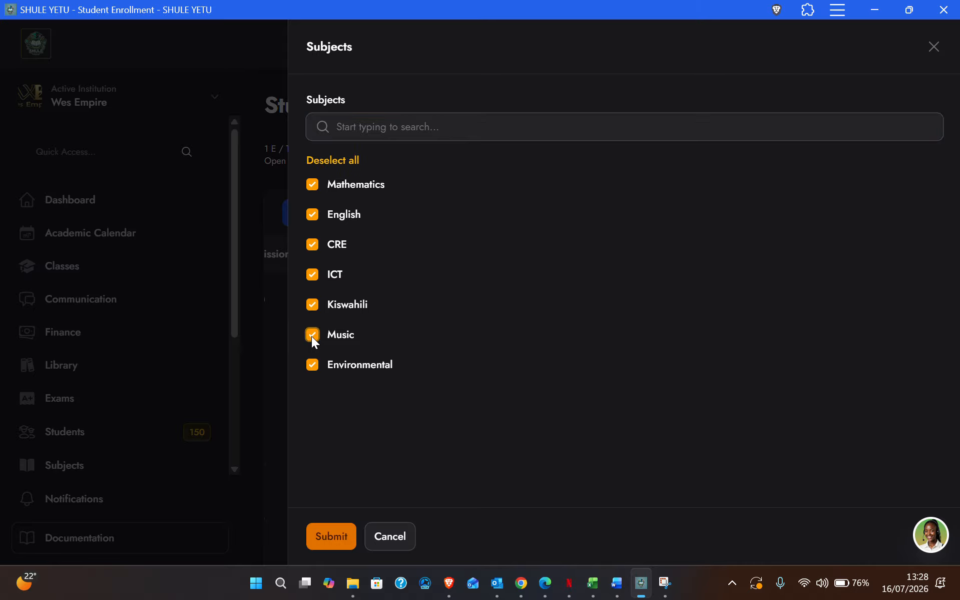
left_click(323, 540)
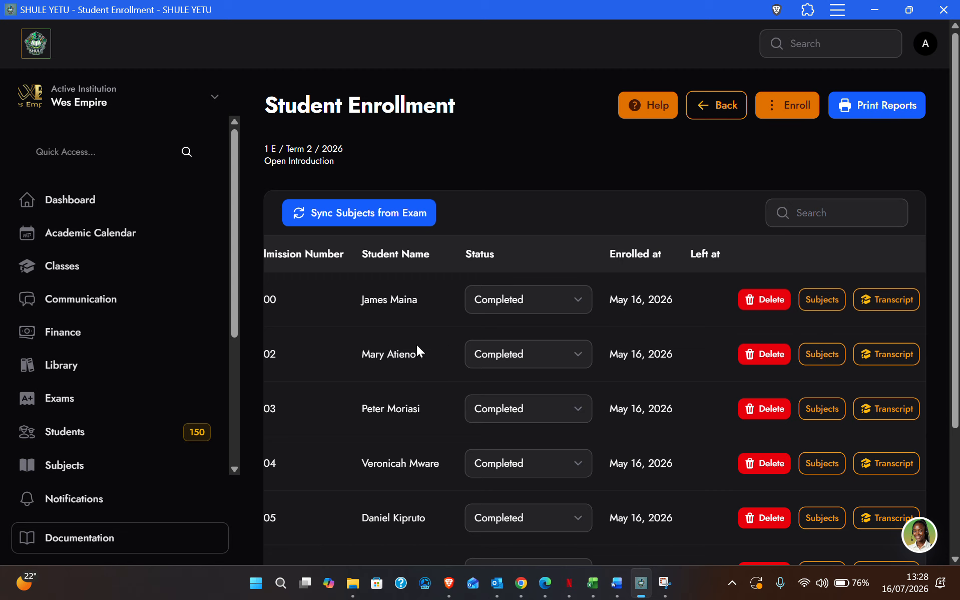
left_click(819, 300)
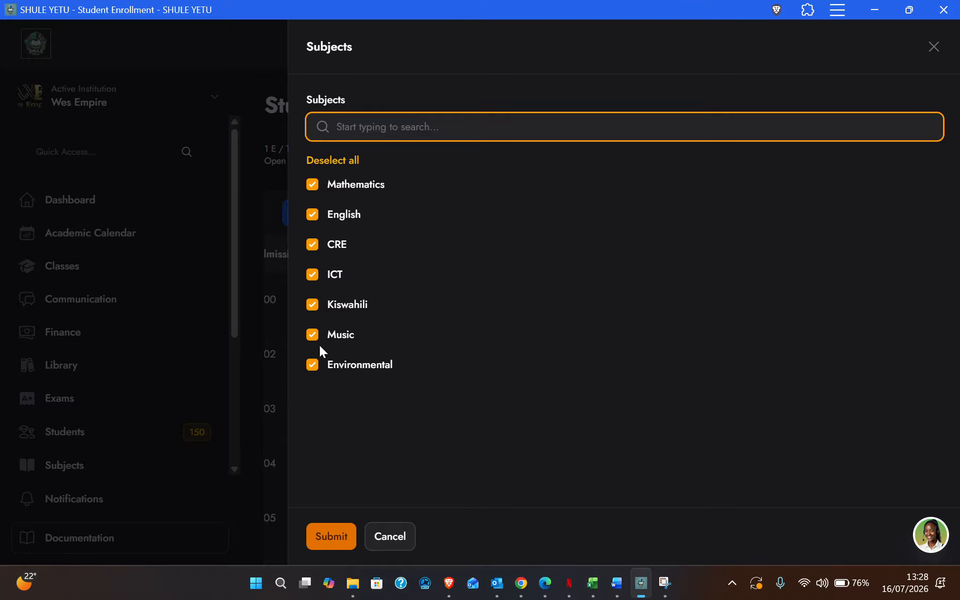
left_click(392, 537)
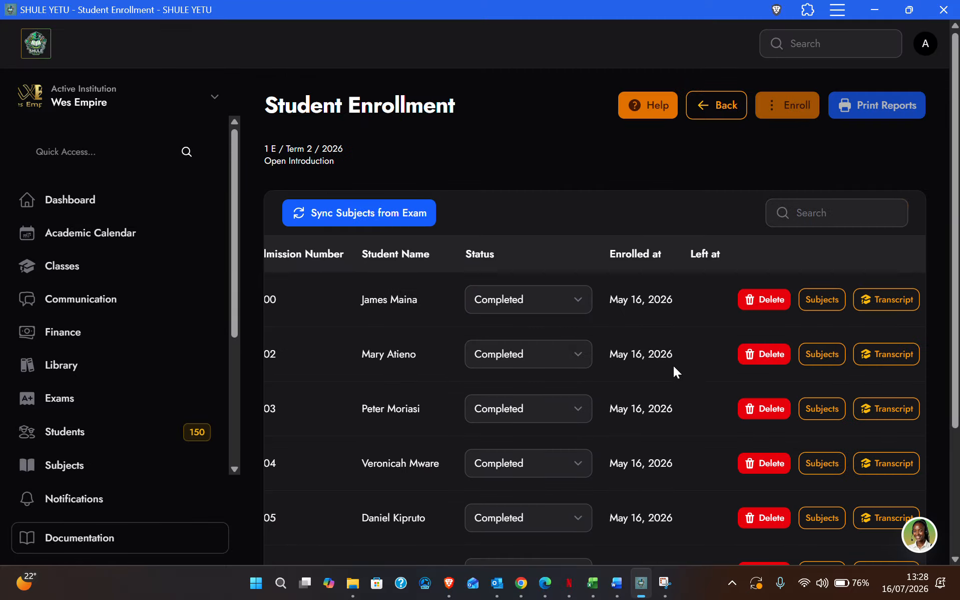
Scroll through the 1 E enrollment list to review the students' entries.
scroll(681, 386, "down", 1)
scroll(689, 394, "down", 3)
scroll(689, 394, "up", 2)
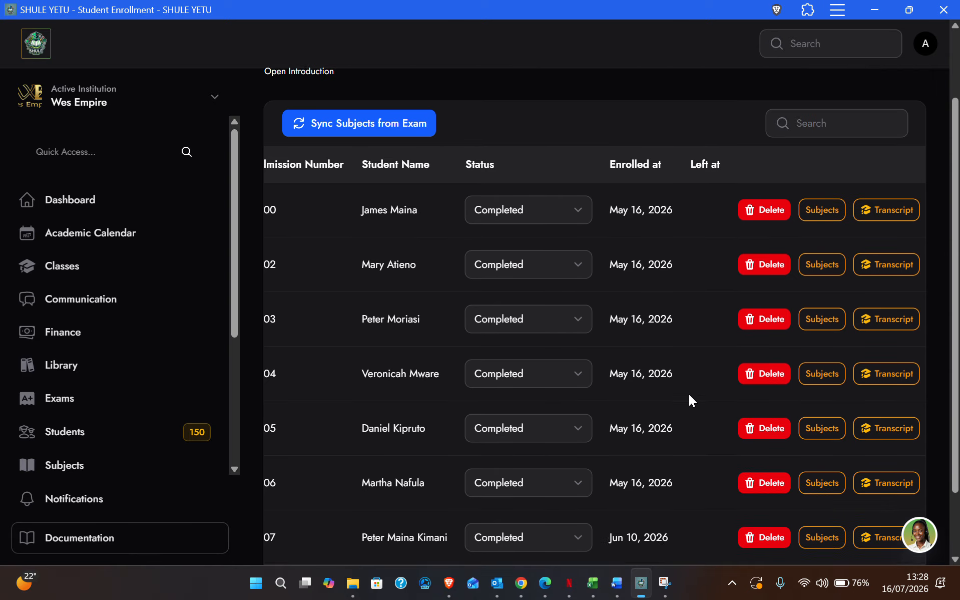
scroll(689, 394, "down", 1)
scroll(689, 394, "up", 1)
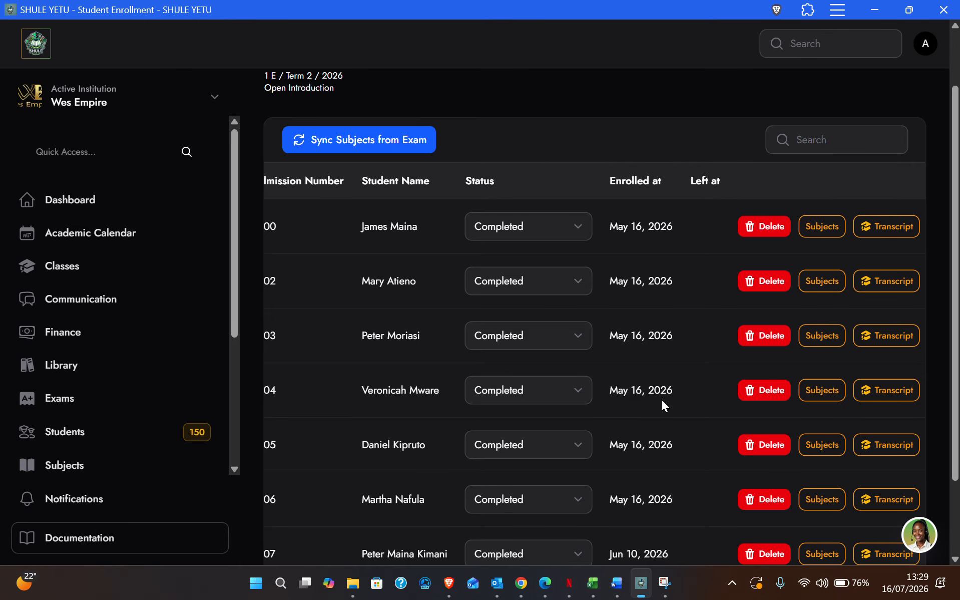
scroll(662, 400, "left", 2)
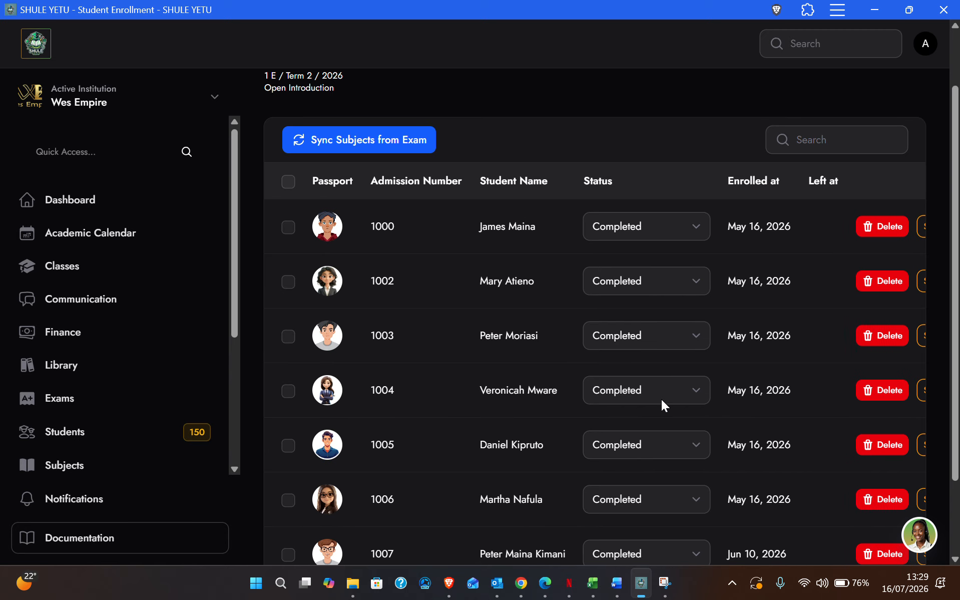
scroll(451, 347, "up", 2)
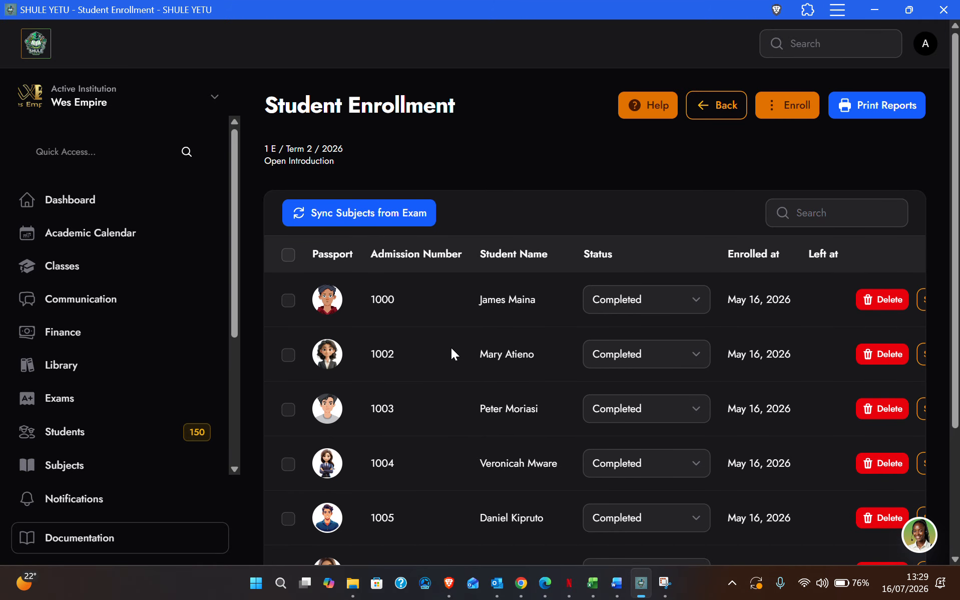
scroll(452, 349, "down", 1)
scroll(451, 348, "up", 1)
scroll(401, 321, "down", 1)
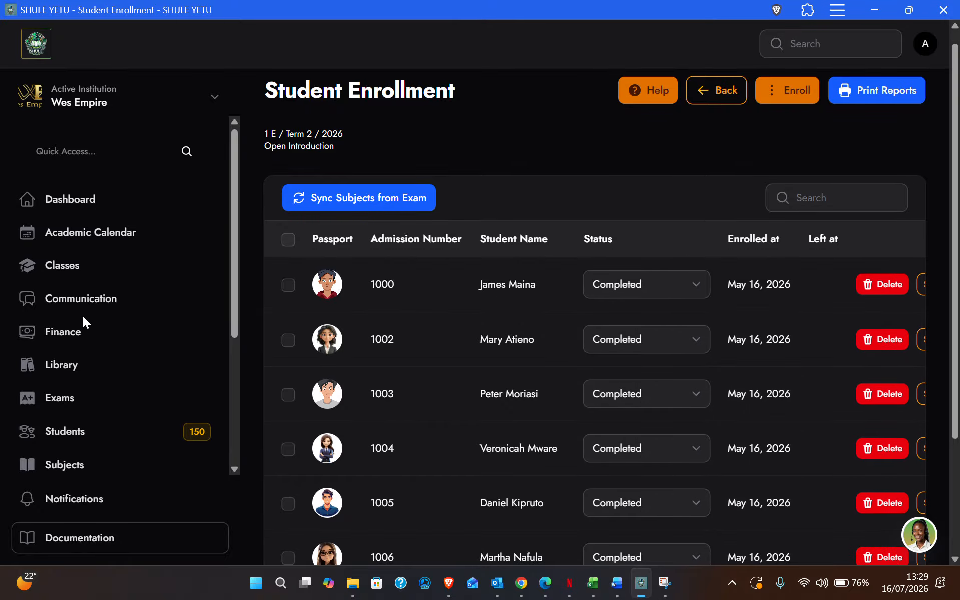
scroll(83, 317, "down", 1)
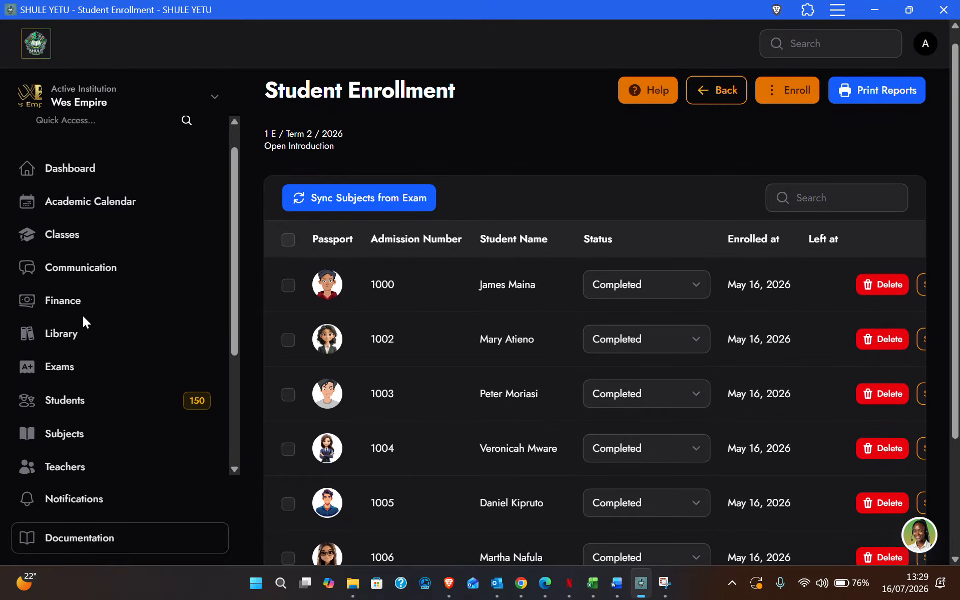
Check the Oppener results form's subject list for class 1 E, then close it unsubmitted.
left_click(80, 363)
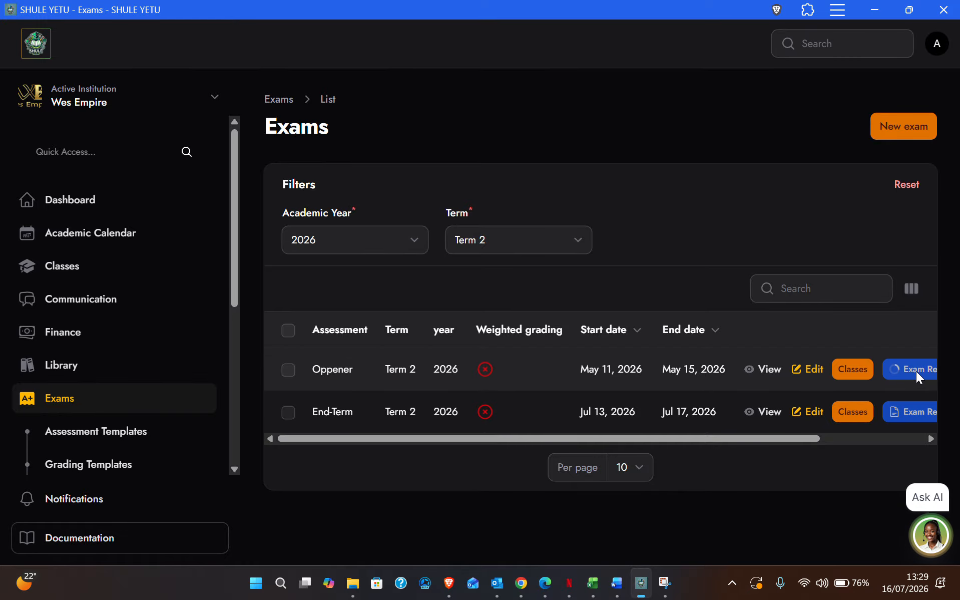
left_click(916, 371)
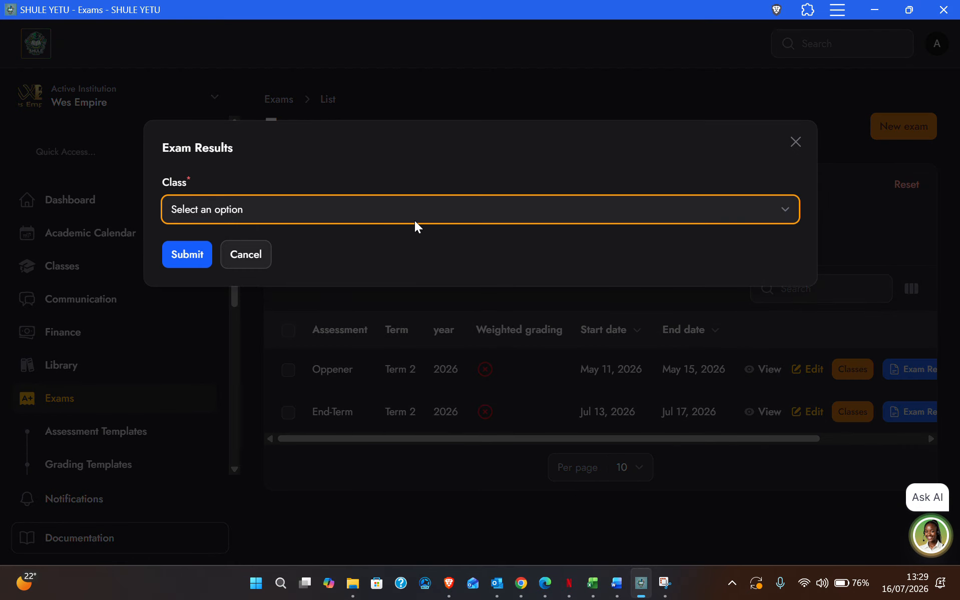
left_click(224, 209)
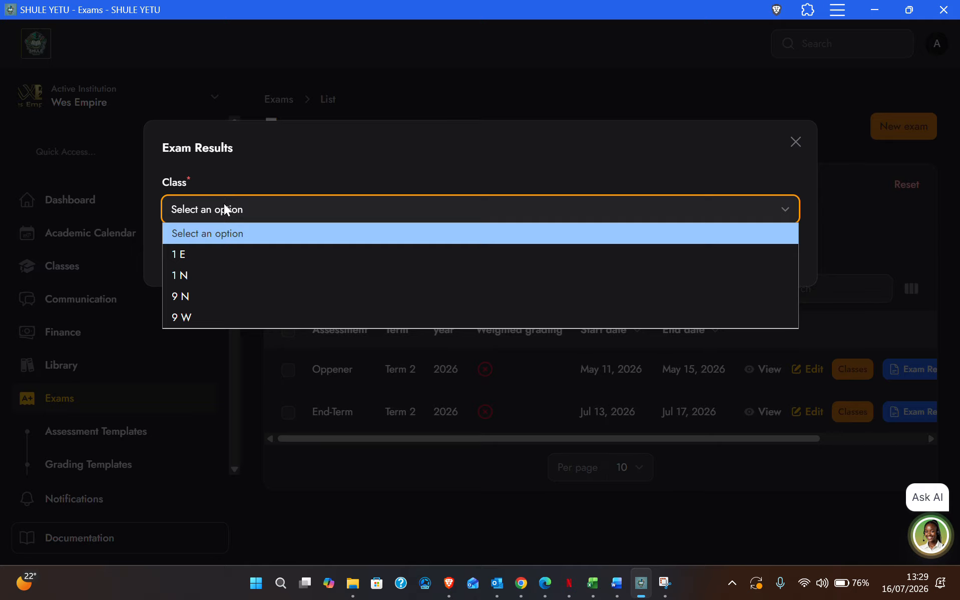
left_click(184, 254)
left_click(185, 261)
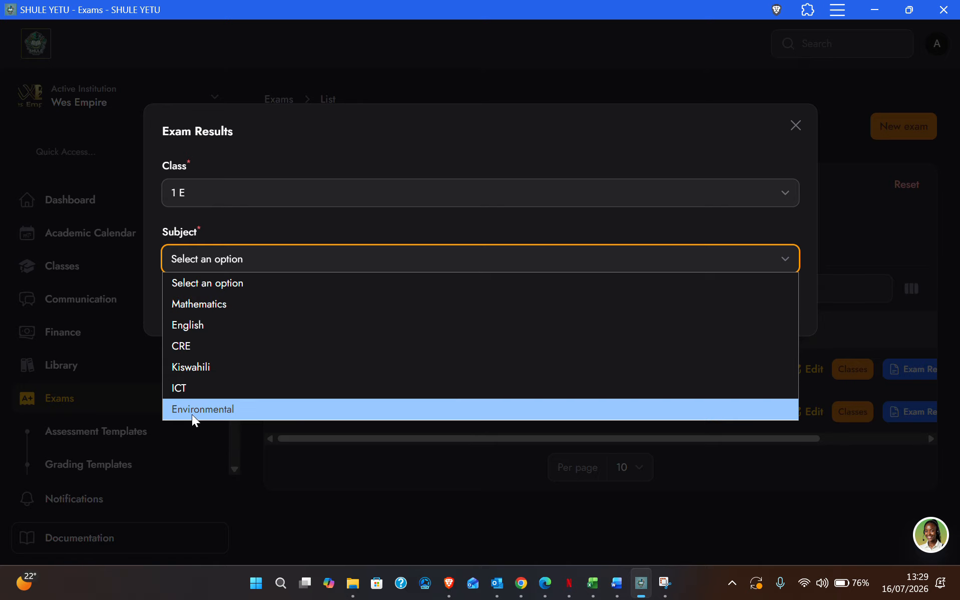
left_click(796, 125)
left_click(796, 125)
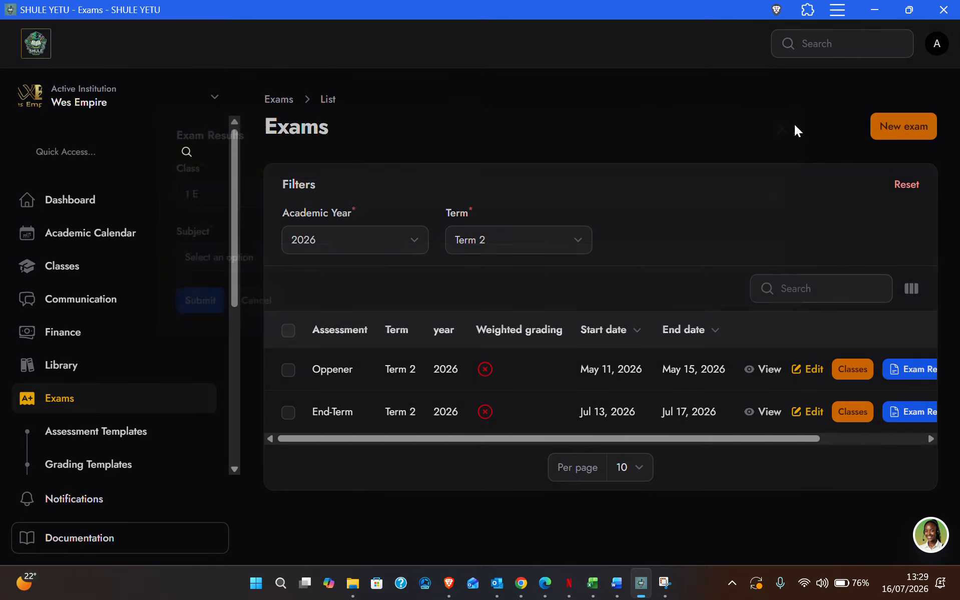
scroll(577, 388, "right", 5)
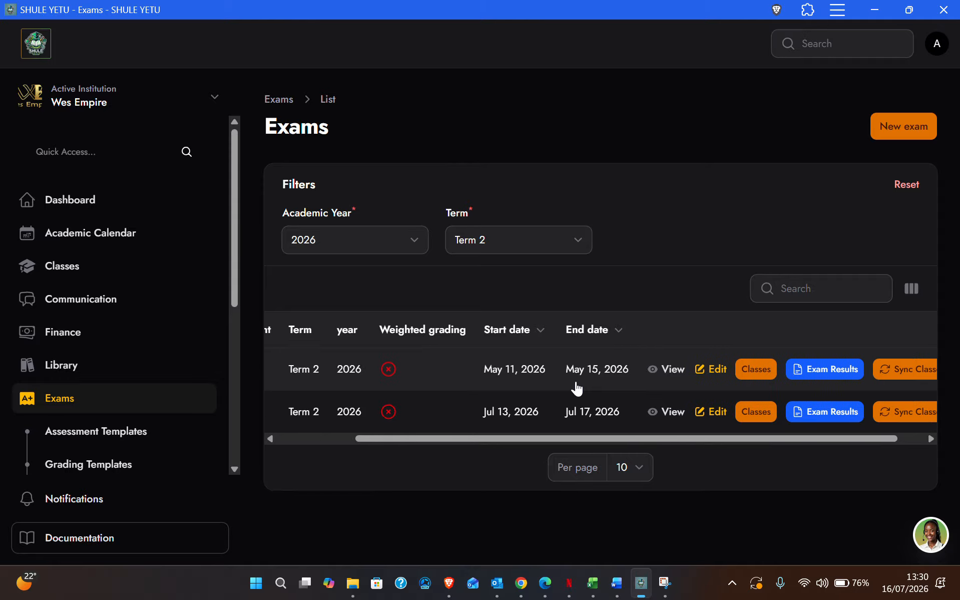
Run and confirm Sync Classes for the Oppener and End-Term exams until success shows.
left_click(885, 375)
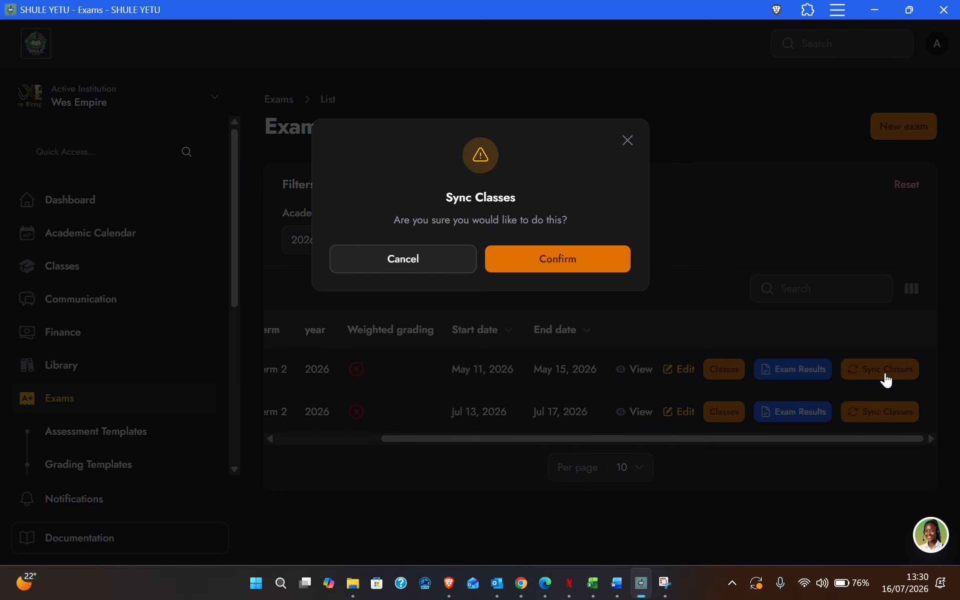
left_click(577, 258)
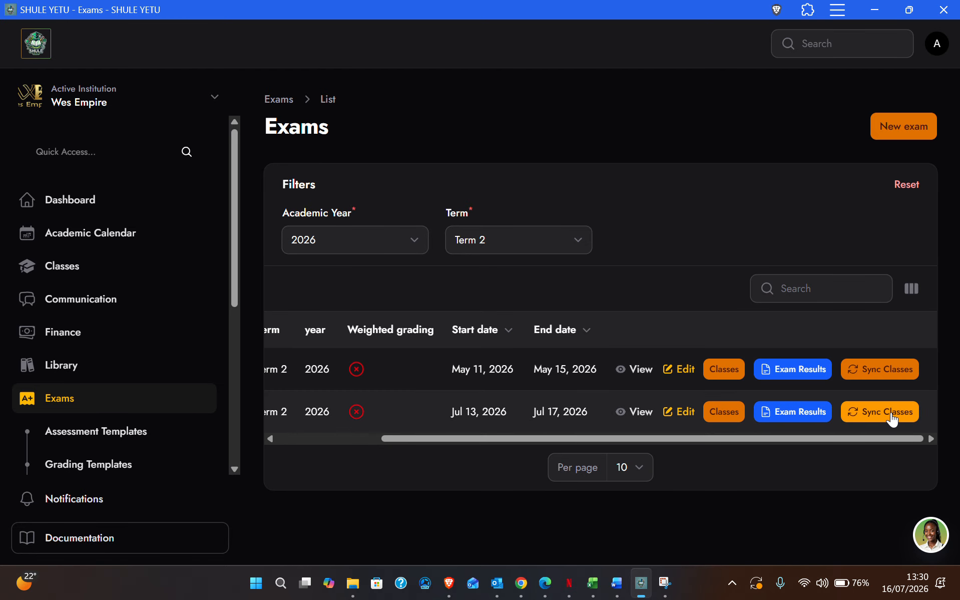
left_click(892, 415)
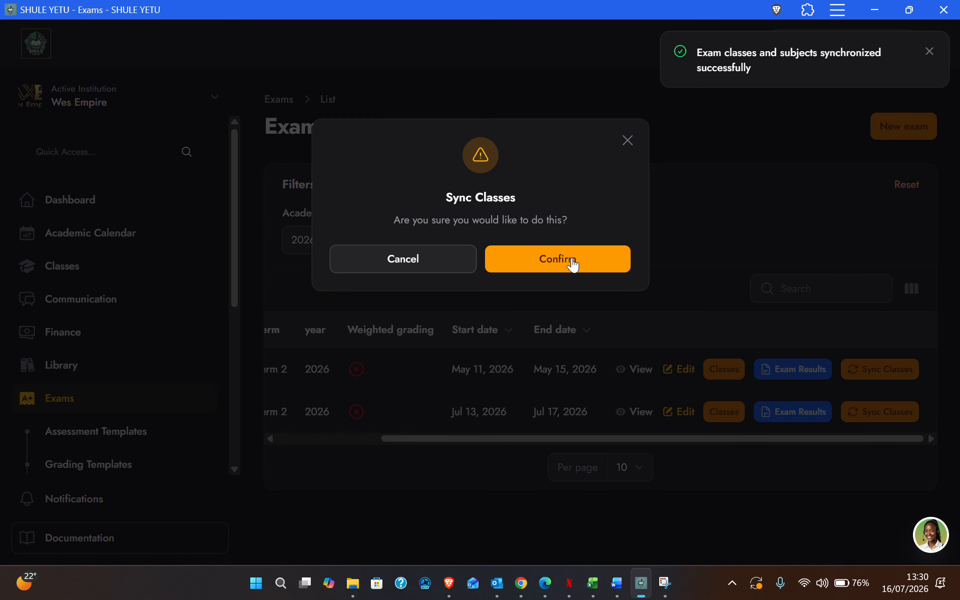
left_click(572, 259)
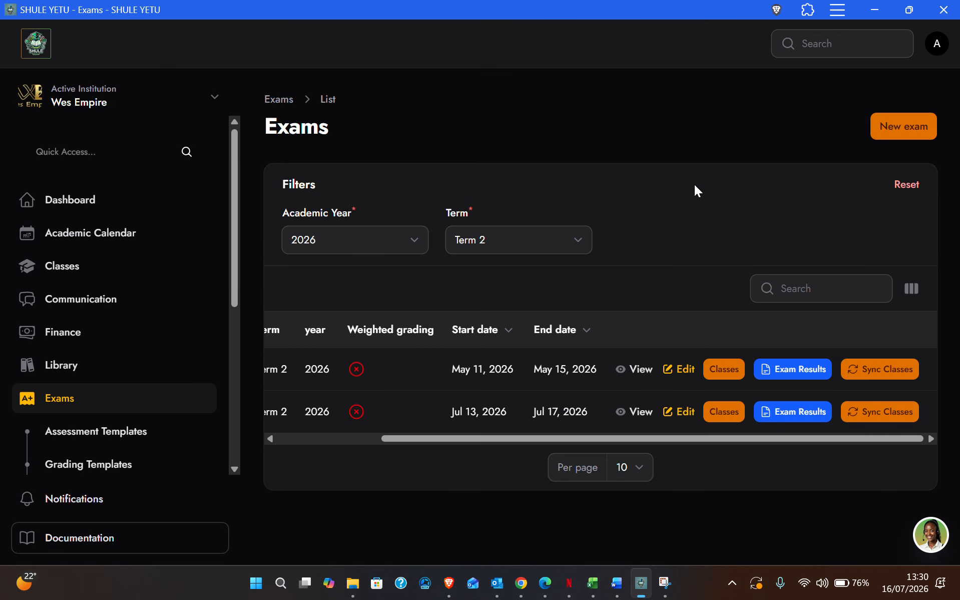
left_click_drag(699, 49, 769, 70)
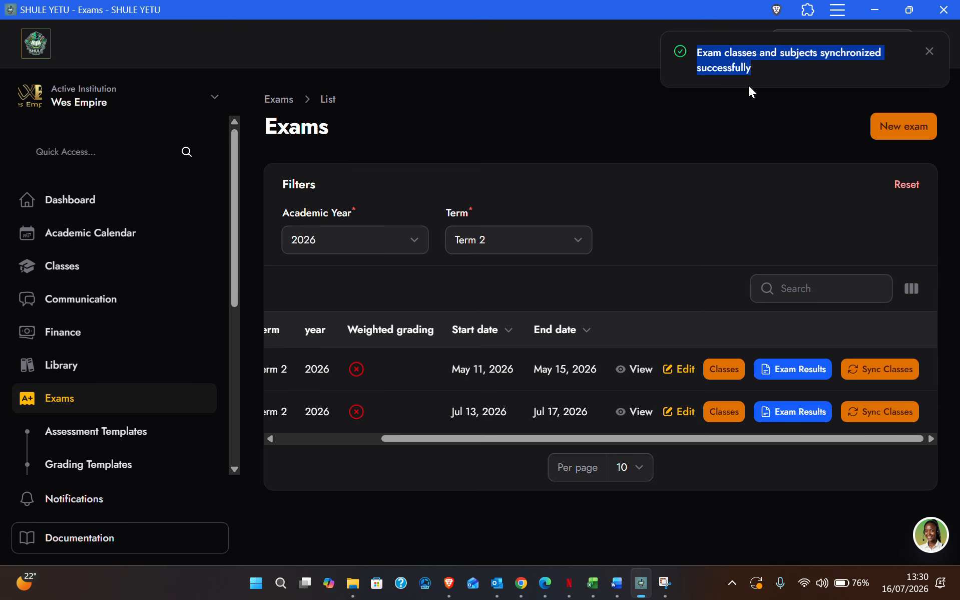
scroll(452, 375, "left", 3)
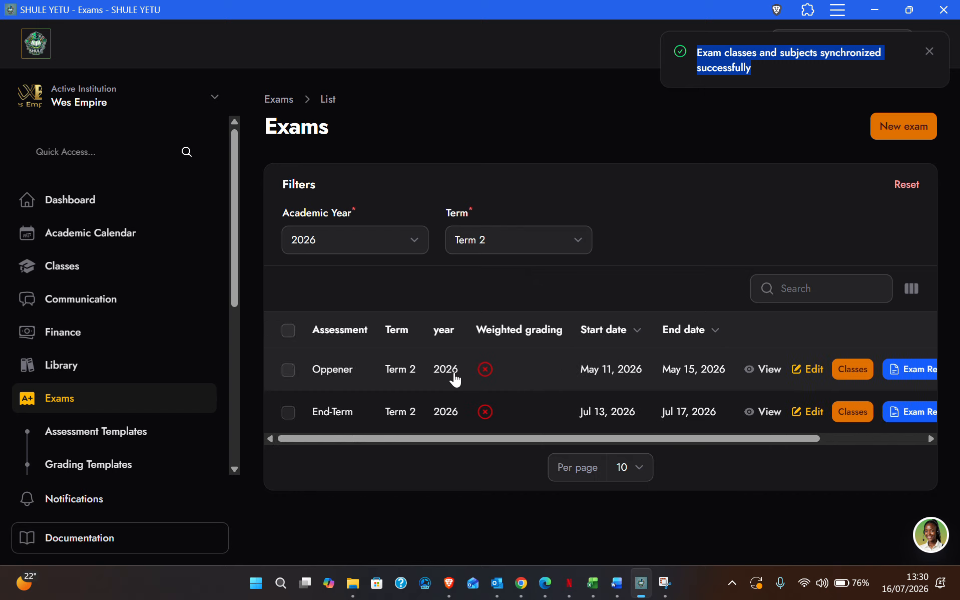
Open the Oppener exam results for class 1 E with subject Music.
left_click(913, 369)
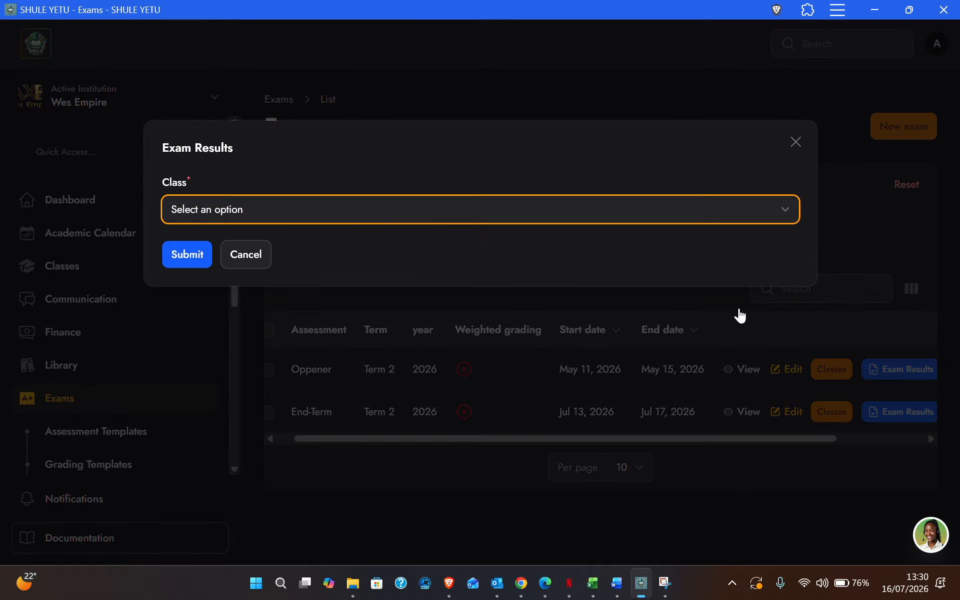
left_click(228, 208)
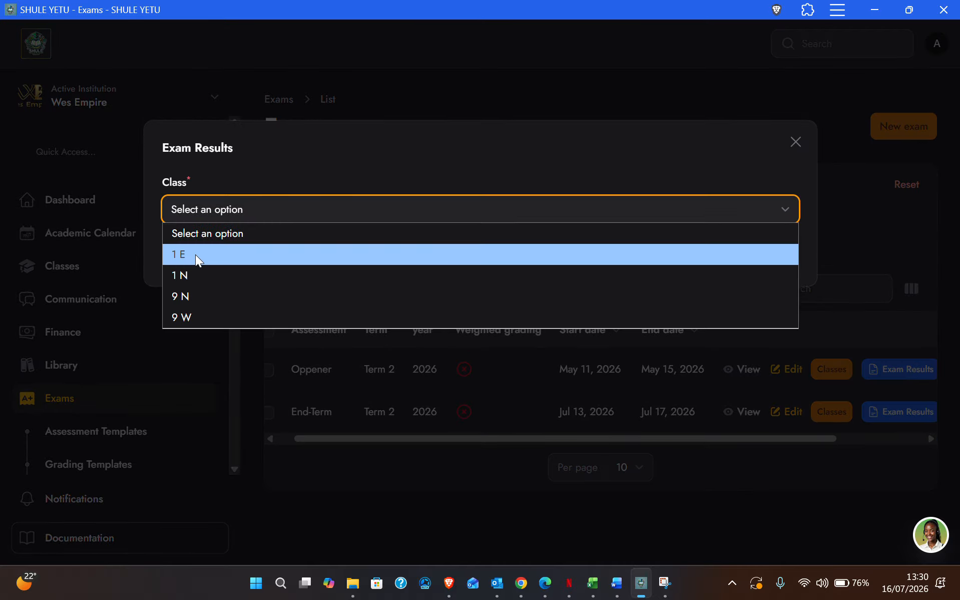
left_click(195, 254)
left_click(199, 255)
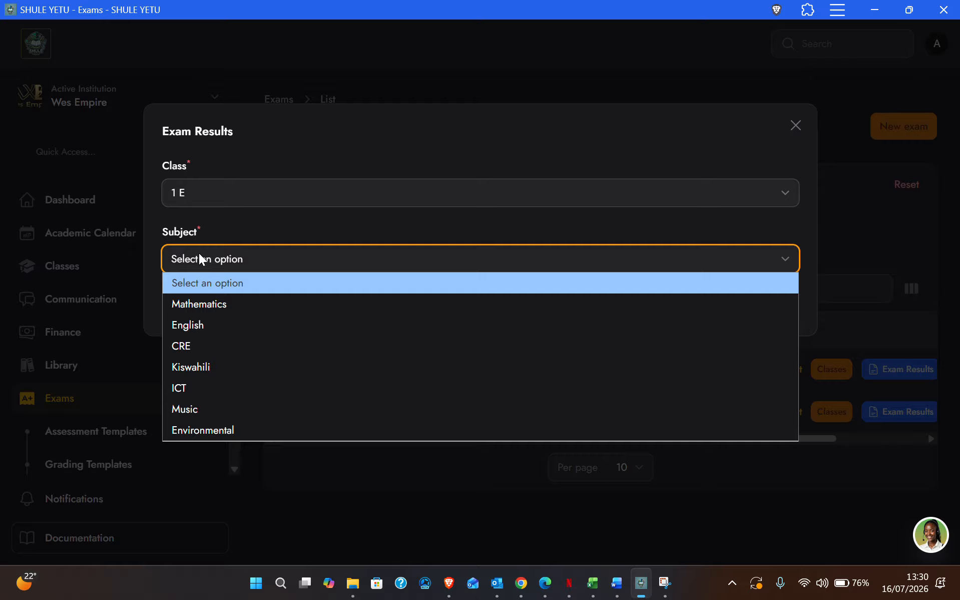
left_click(188, 411)
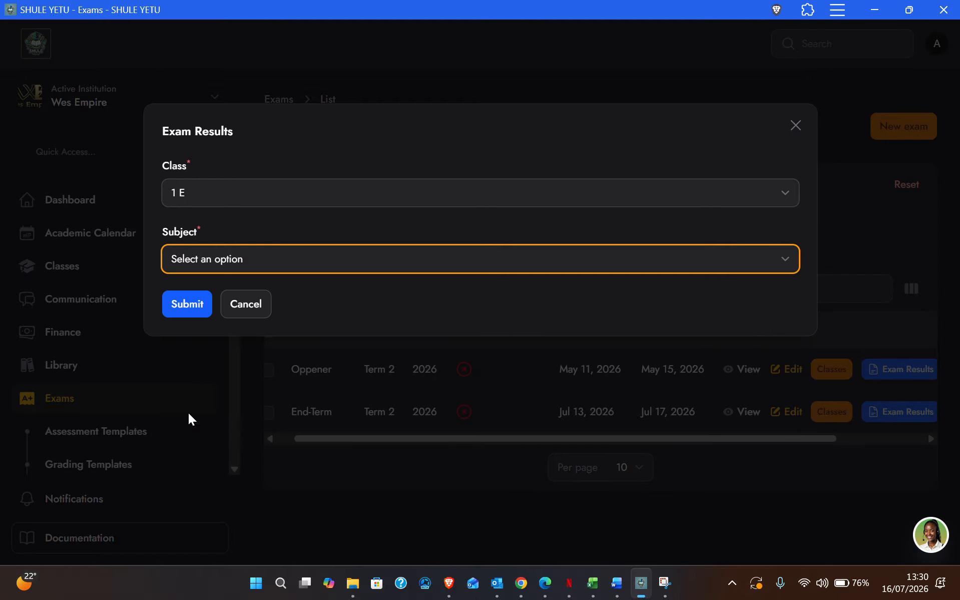
left_click(180, 308)
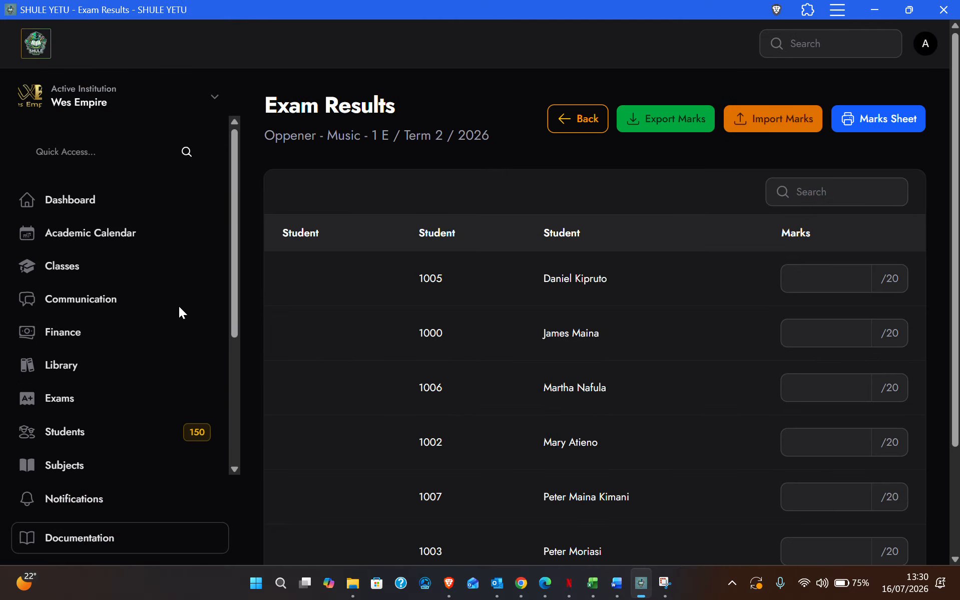
Enter Opener Music marks 12, 13, 14 and 15 for the first four students.
scroll(742, 422, "down", 3)
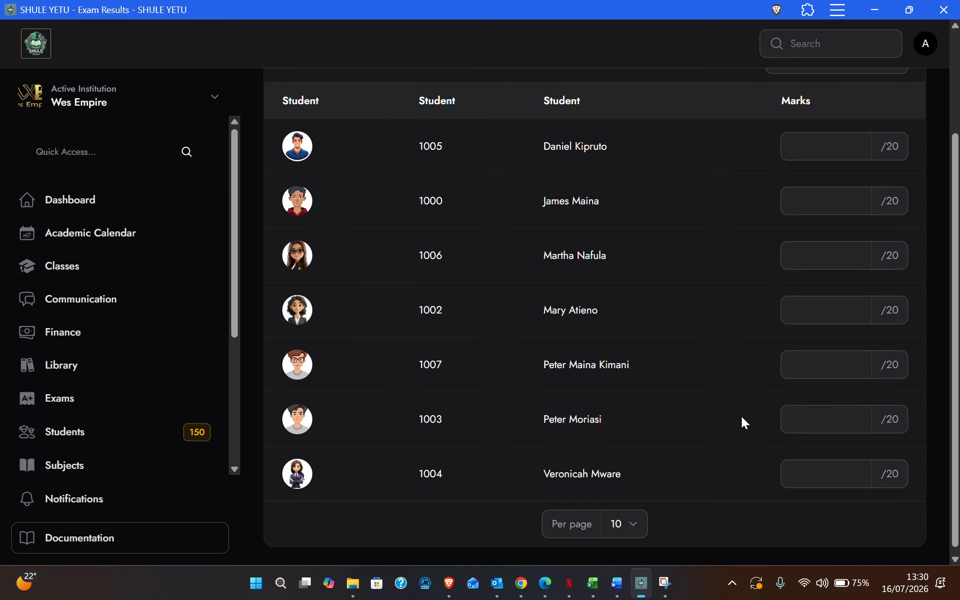
scroll(742, 422, "up", 3)
scroll(741, 423, "down", 1)
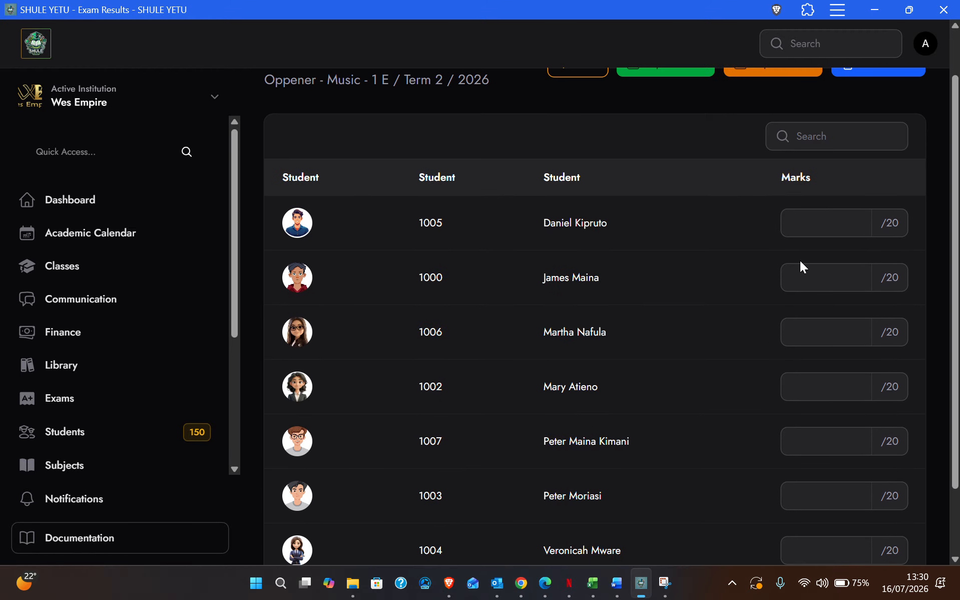
left_click(809, 220)
type("12")
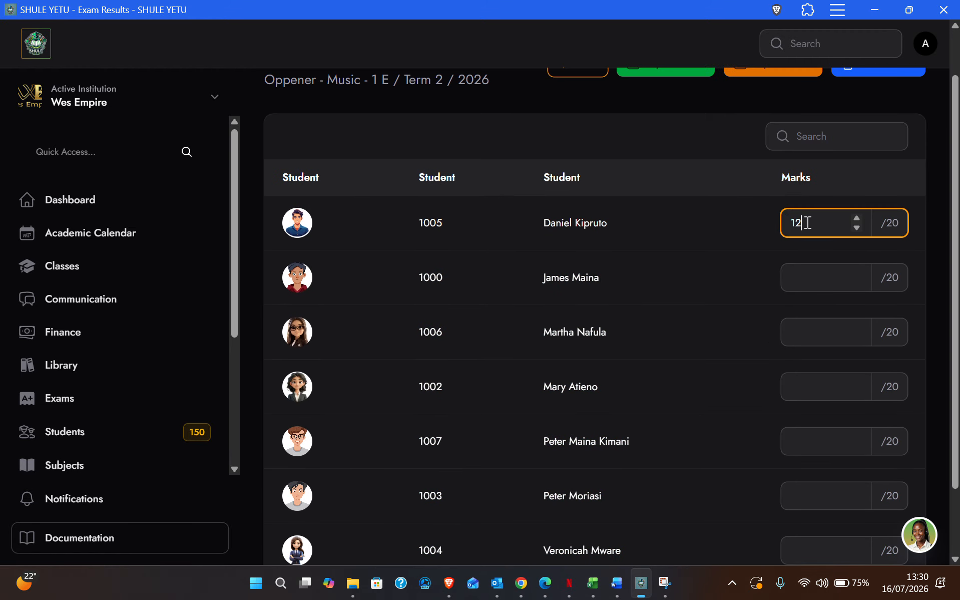
left_click(801, 274)
type("13")
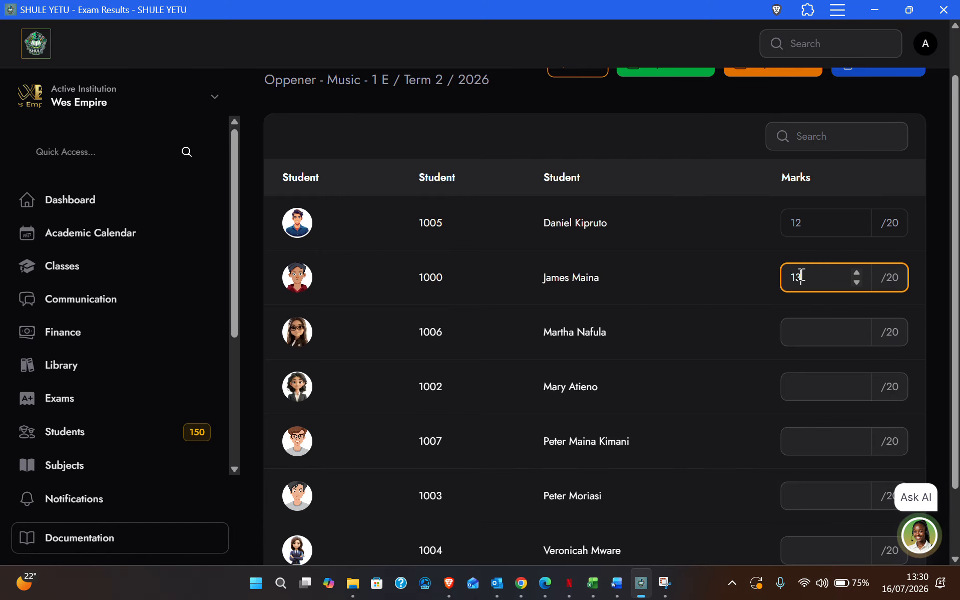
left_click(819, 346)
type("14")
left_click(815, 396)
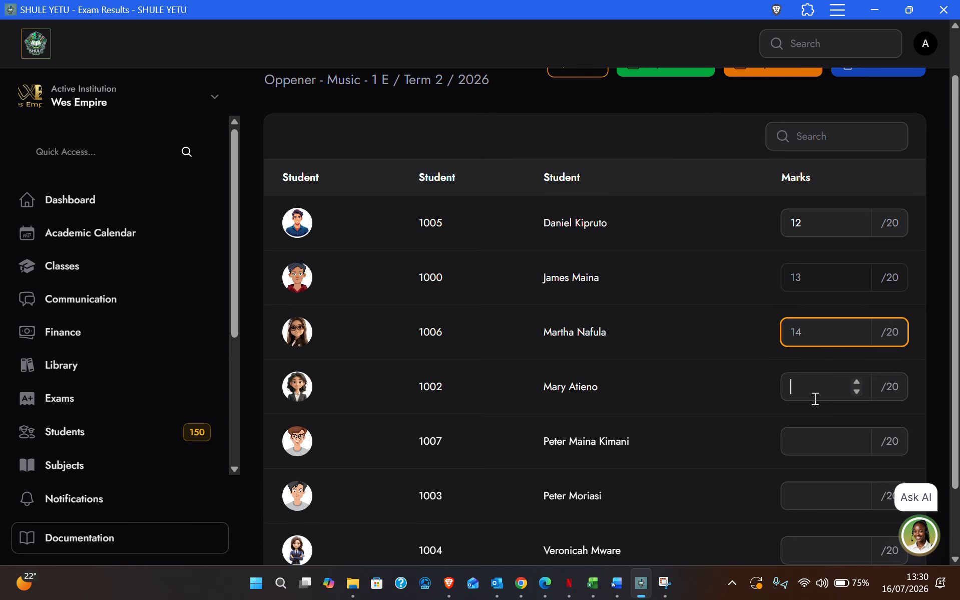
type("15")
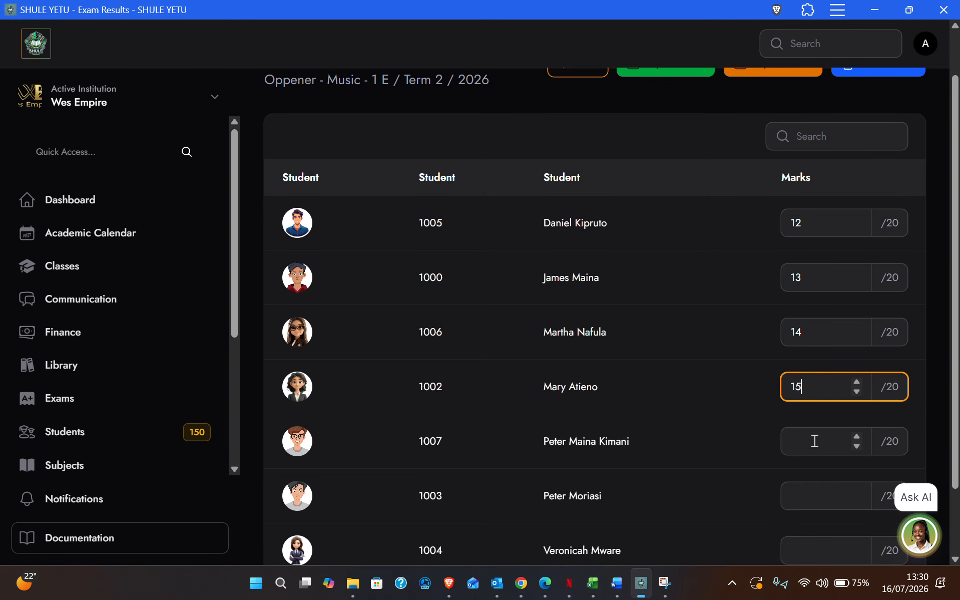
Enter marks 18, 17 and 18 for the remaining three students.
left_click(815, 441)
type("18")
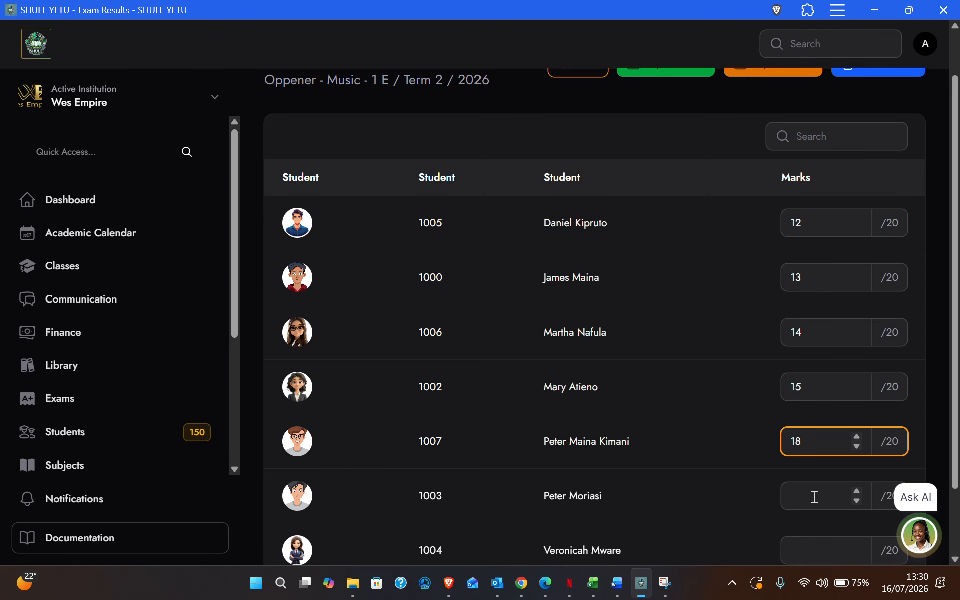
left_click(814, 496)
type("17")
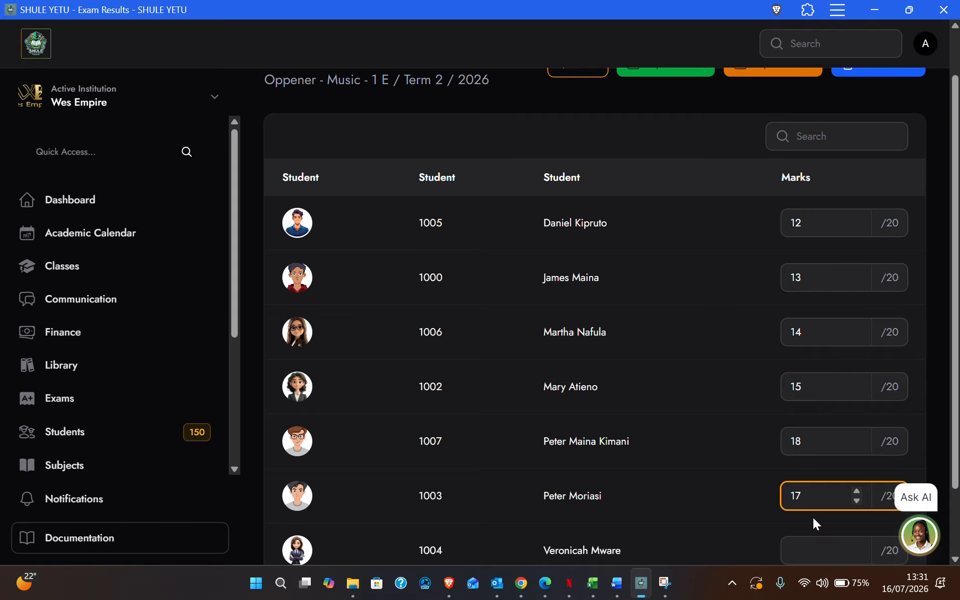
left_click(791, 550)
scroll(809, 524, "down", 2)
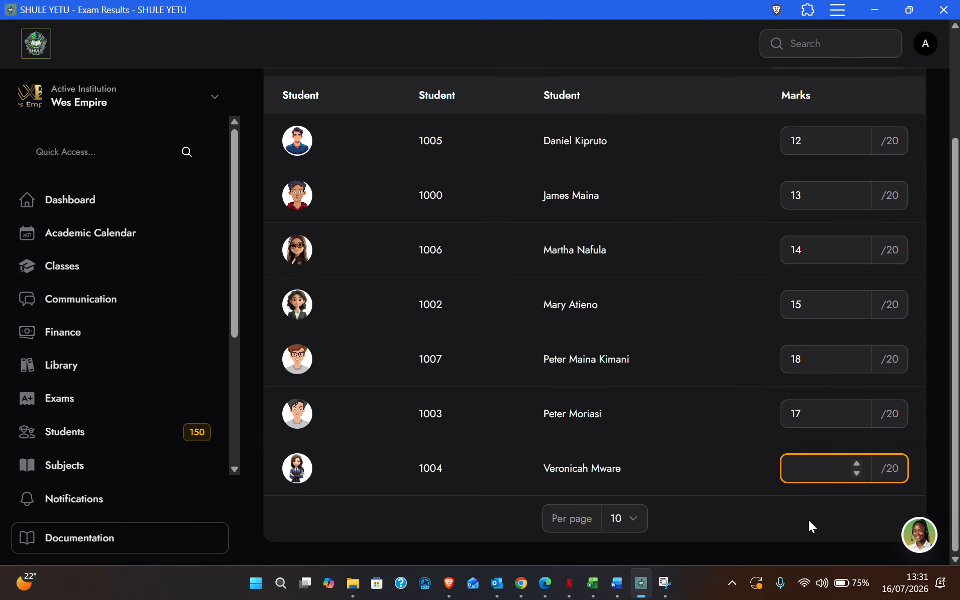
type("18")
left_click(736, 439)
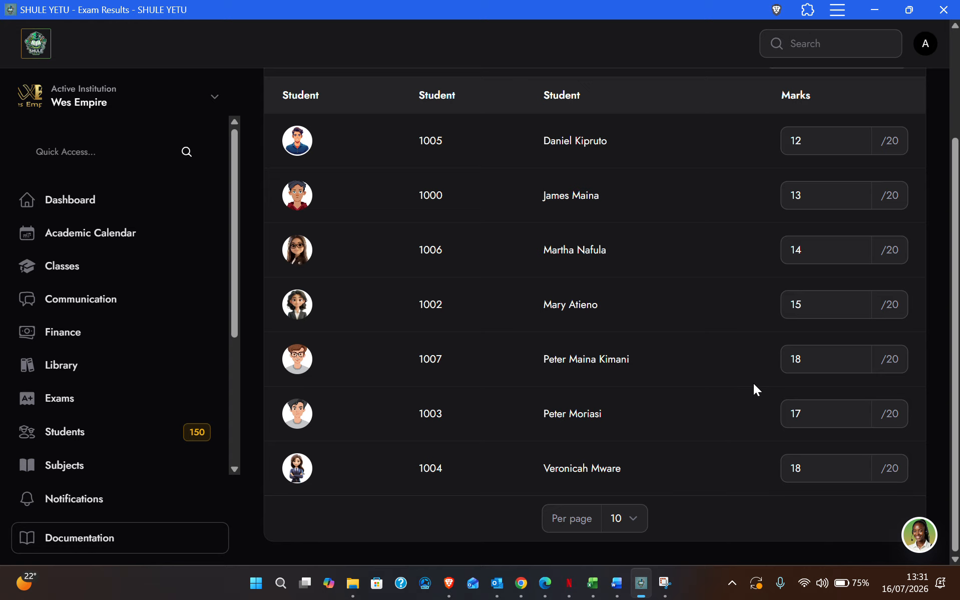
scroll(753, 389, "up", 3)
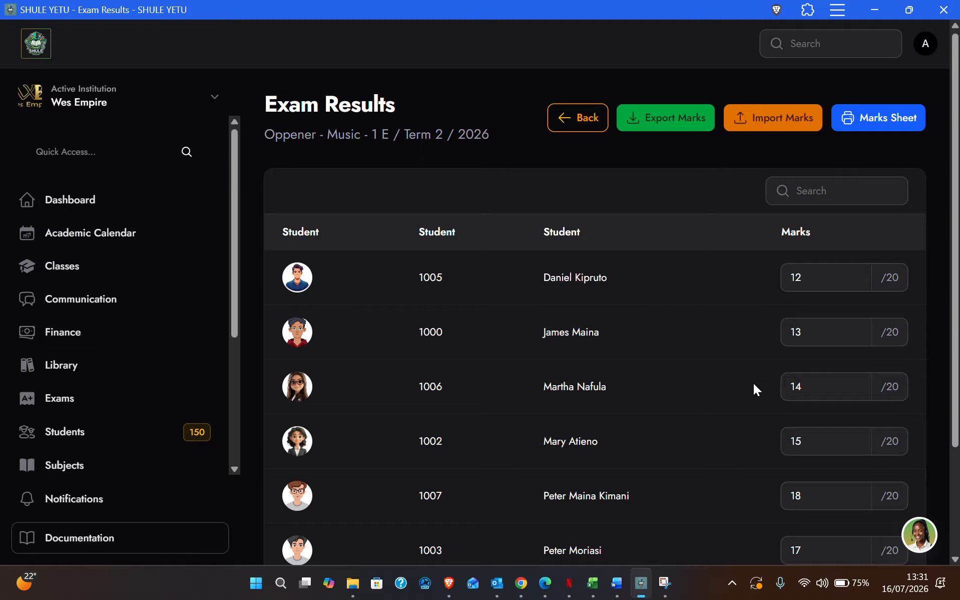
scroll(753, 384, "down", 3)
scroll(740, 288, "up", 3)
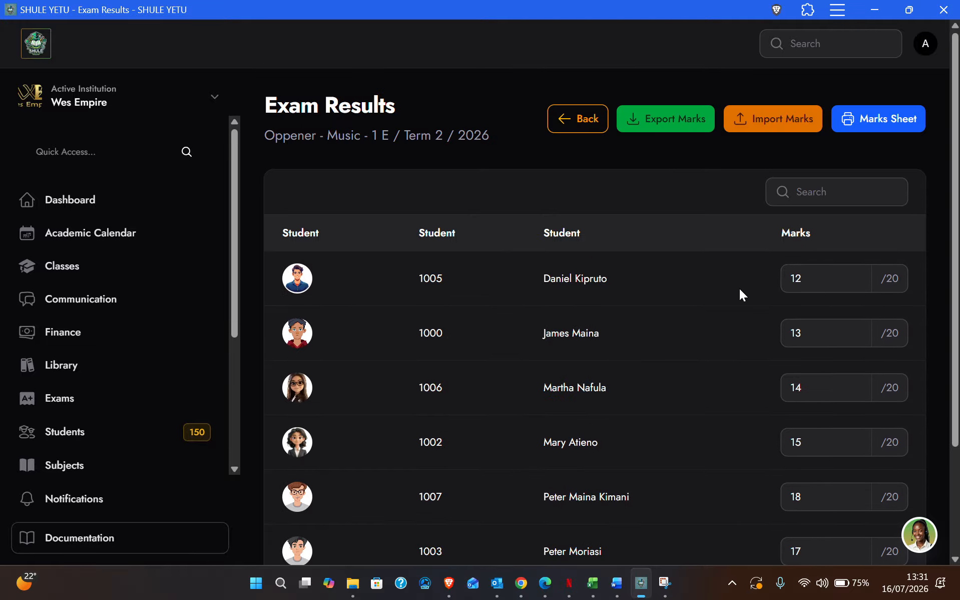
scroll(775, 339, "down", 3)
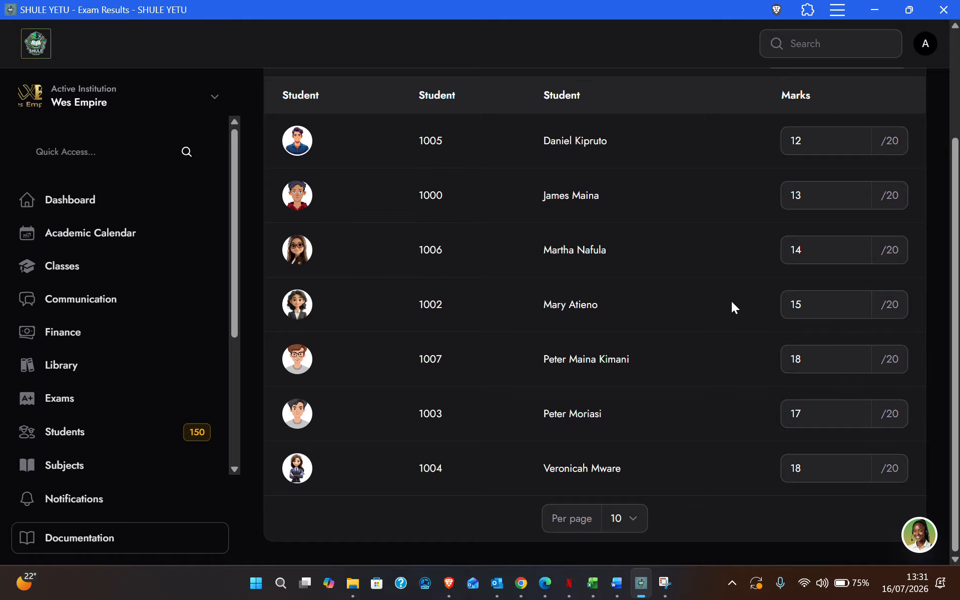
scroll(699, 276, "up", 1)
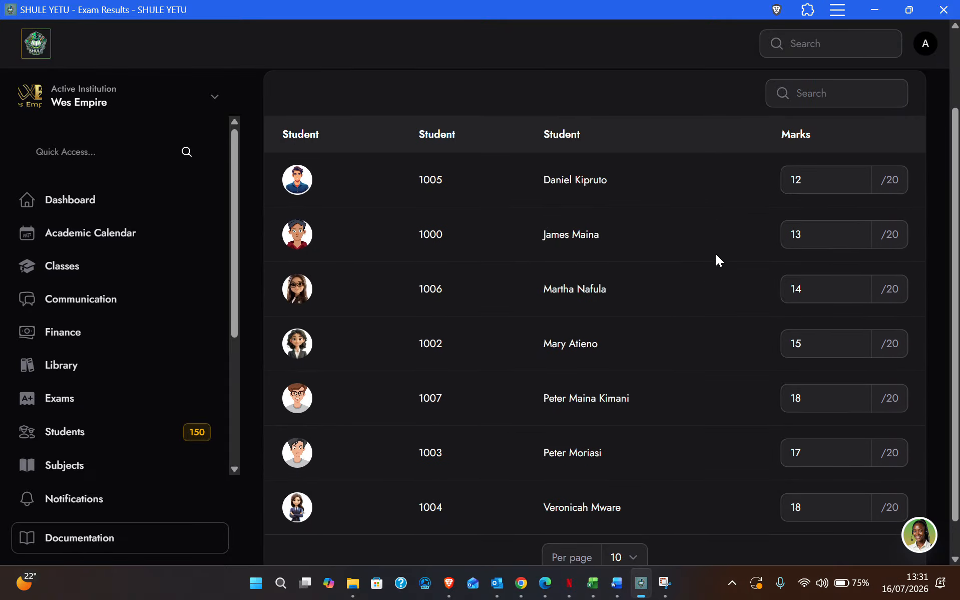
scroll(707, 259, "up", 3)
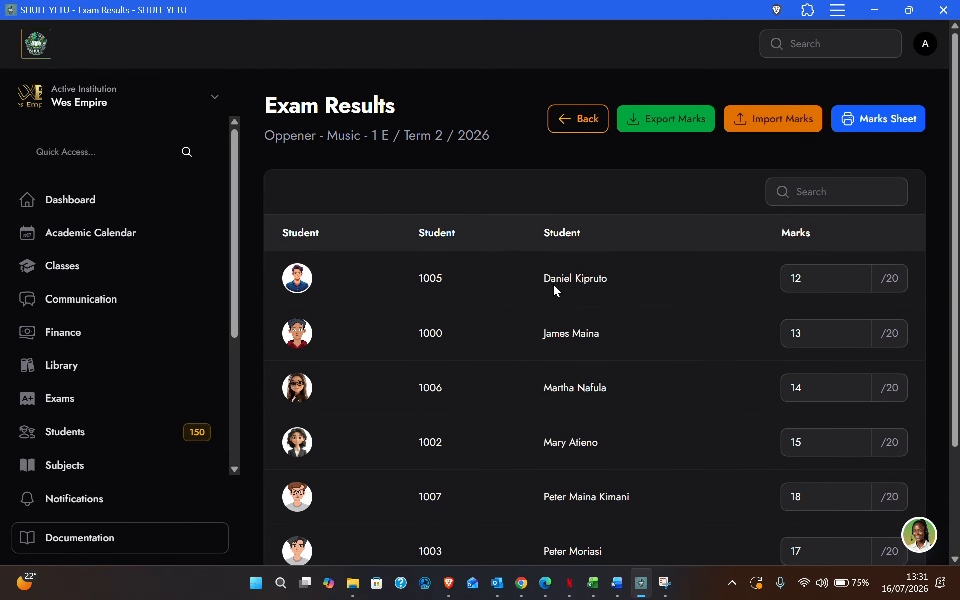
scroll(107, 386, "down", 2)
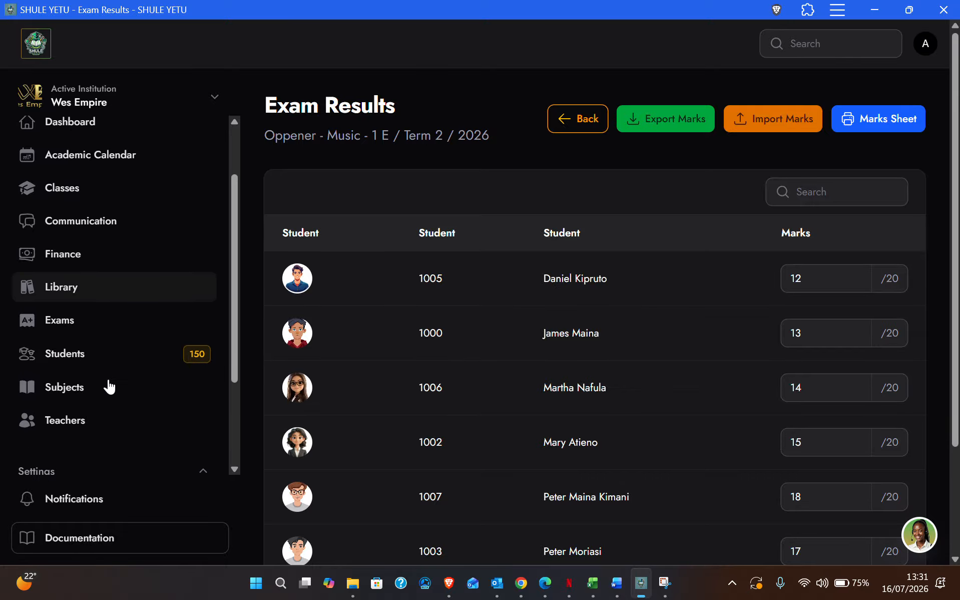
left_click(60, 331)
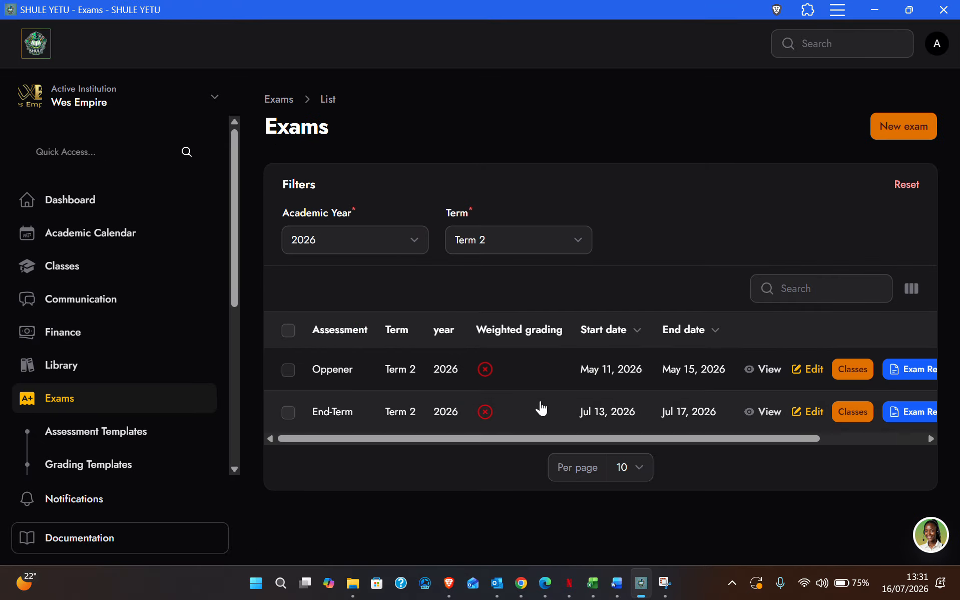
Open the End-Term exam's Exam Results form and expand the Class list.
left_click(917, 421)
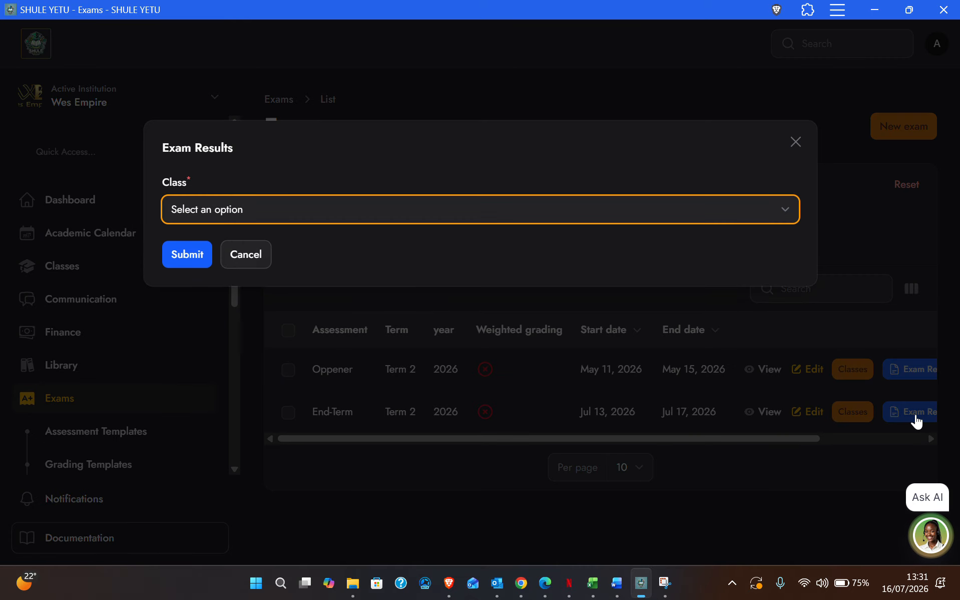
left_click(192, 208)
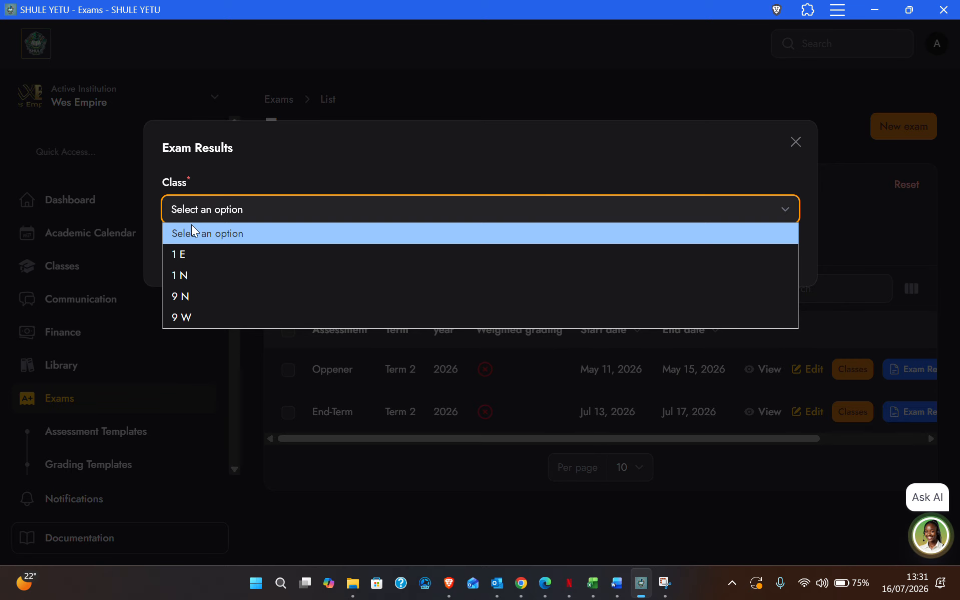
Load the End-Term Music results sheet for class 1 E.
left_click(190, 254)
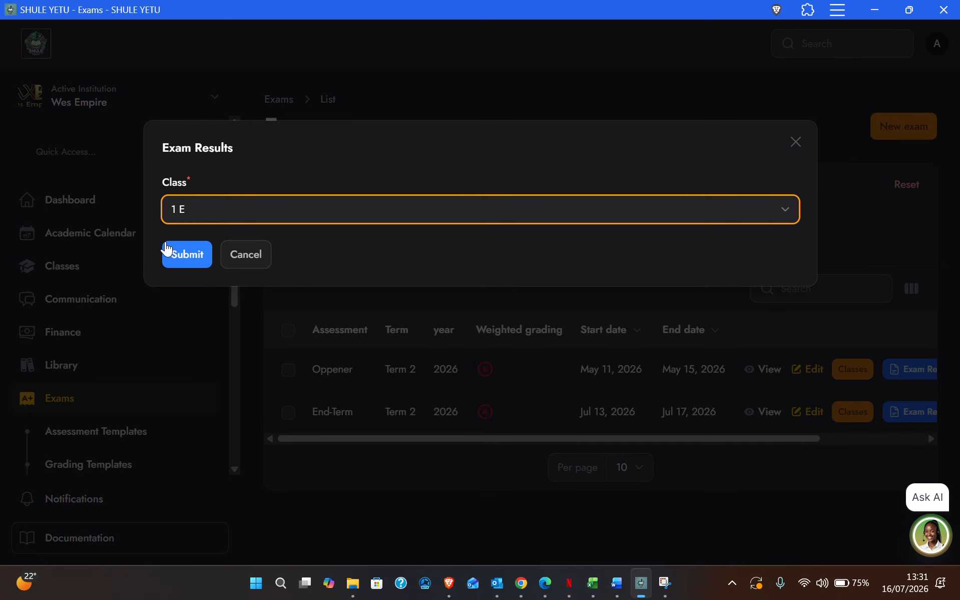
left_click(182, 255)
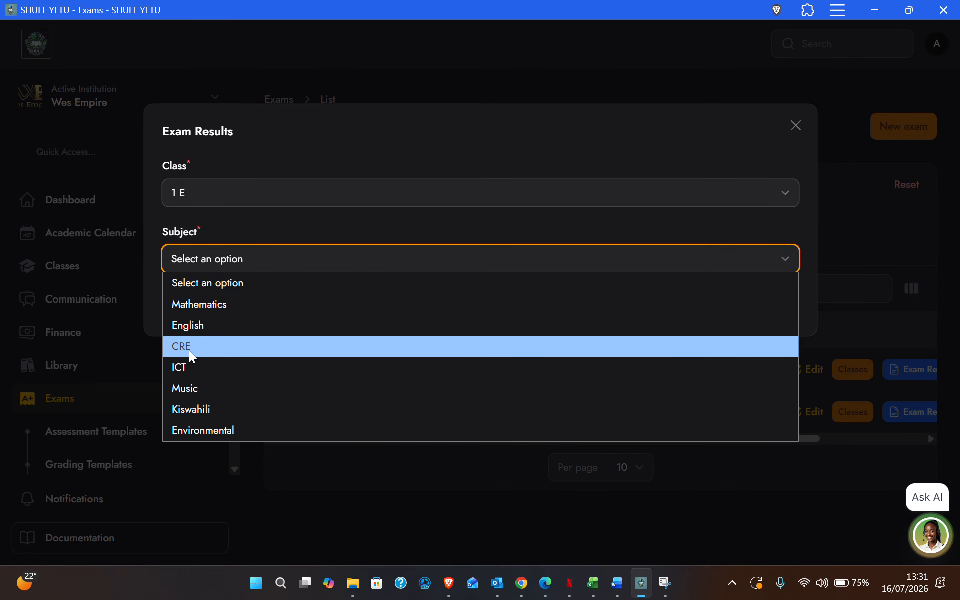
left_click(185, 391)
left_click(180, 304)
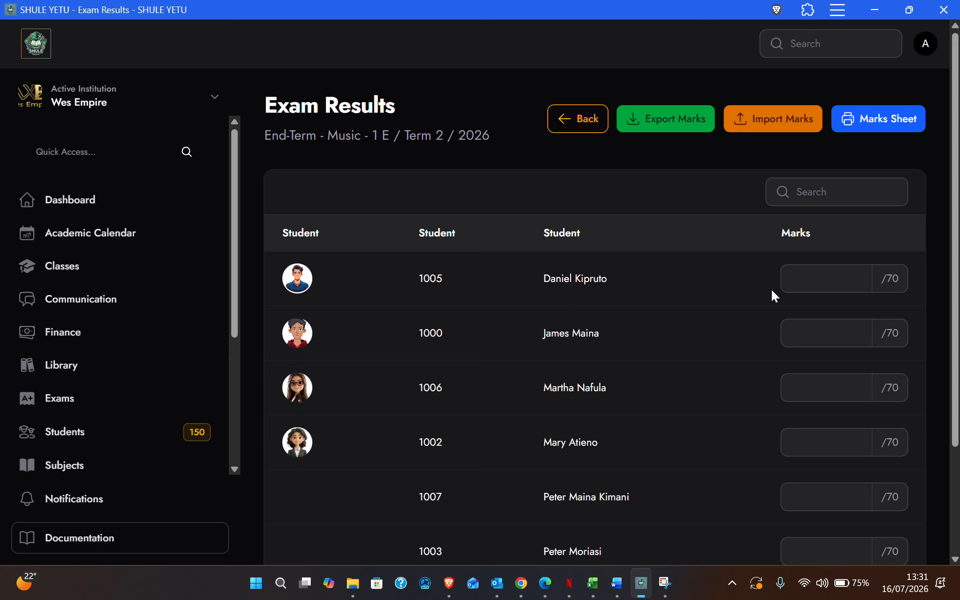
Enter End-Term Music marks 45, 50, 56 and 68 for the first four 1 E students.
left_click(829, 280)
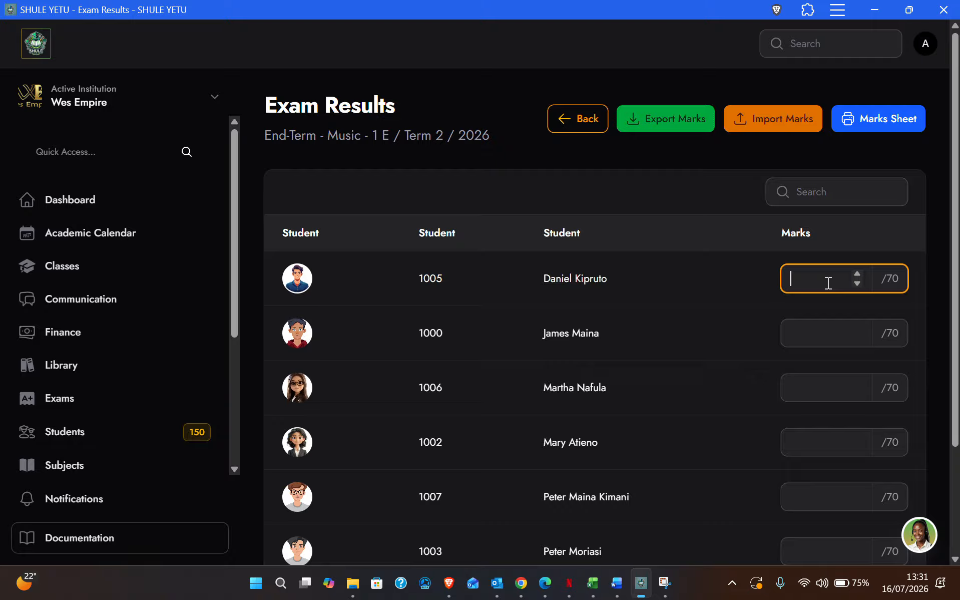
left_click(818, 332)
type("50")
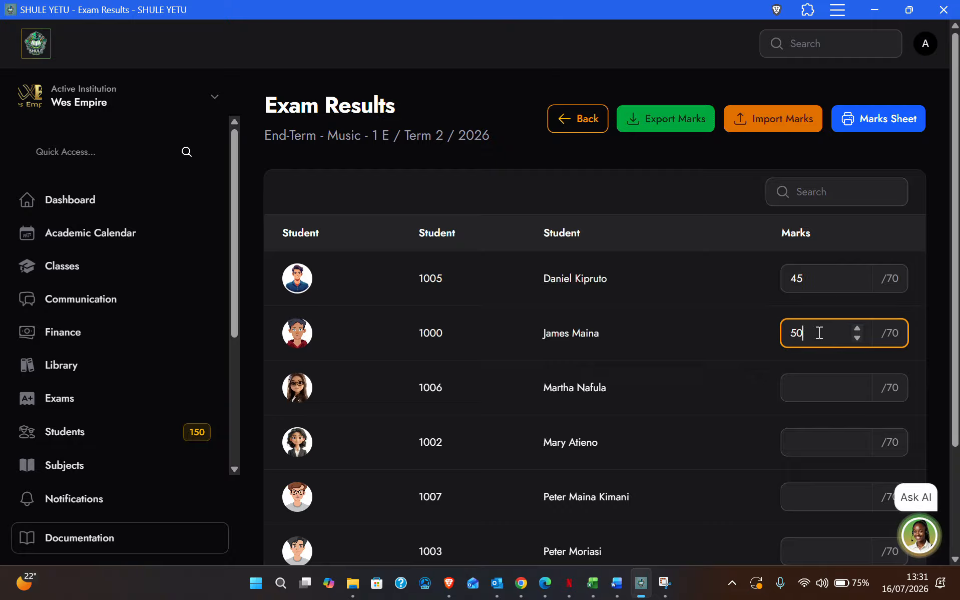
right_click(813, 391)
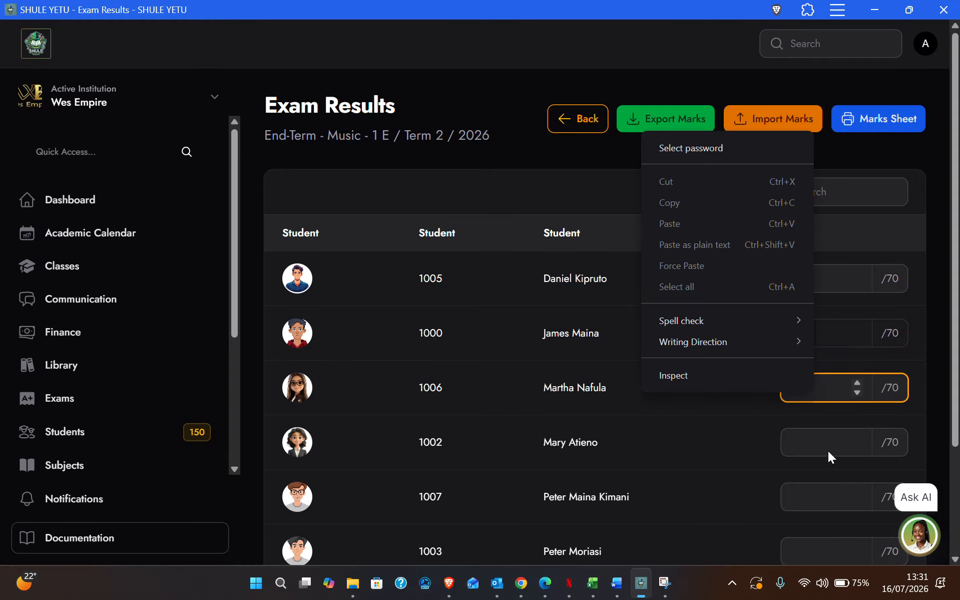
left_click(828, 453)
right_click(826, 445)
left_click(836, 392)
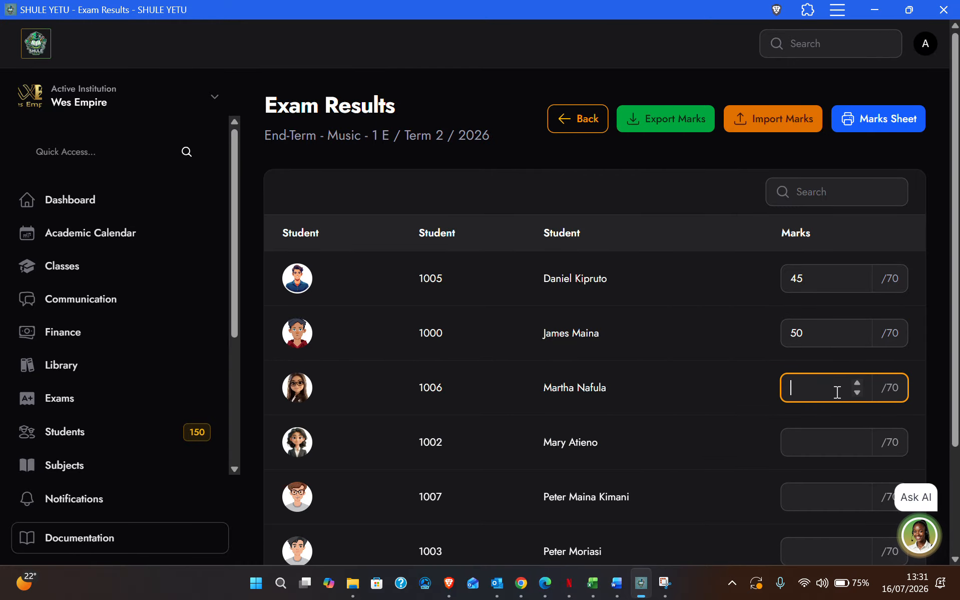
type("56")
left_click(814, 442)
type("68")
Enter marks 56, 65 and 50 for the remaining students and review the sheet.
left_click(804, 504)
type("56")
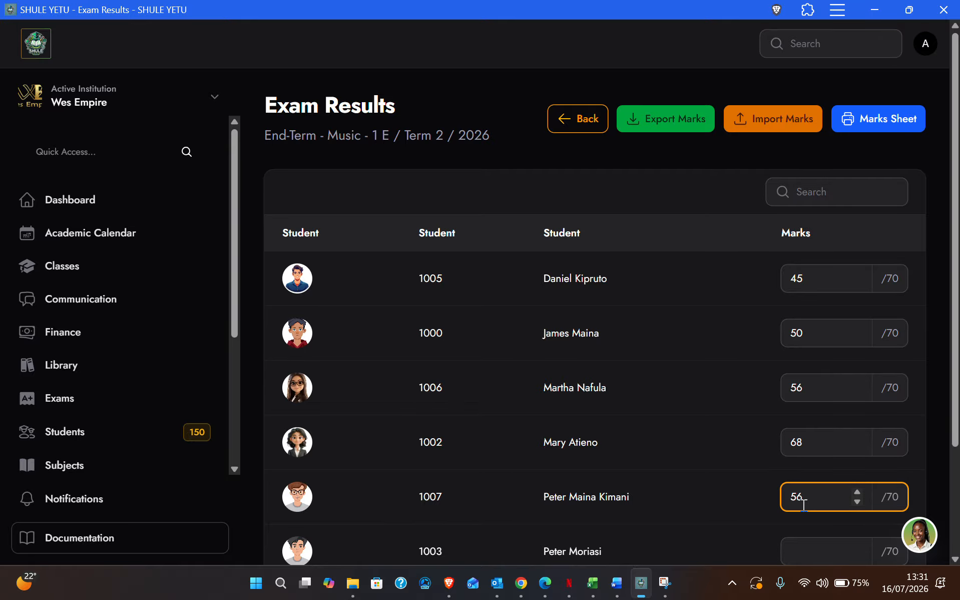
scroll(802, 504, "down", 3)
left_click(800, 417)
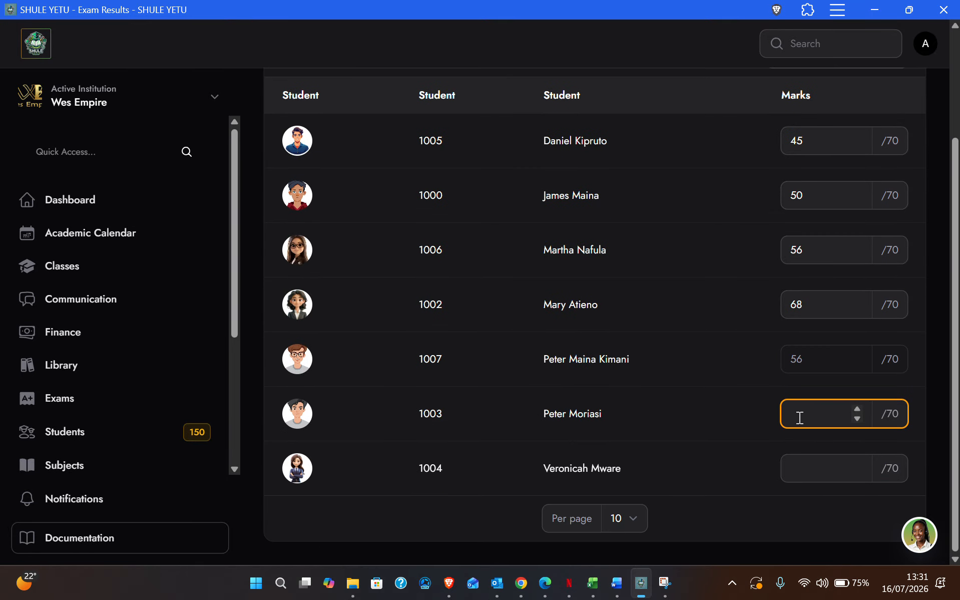
type("65")
left_click(800, 470)
type("50")
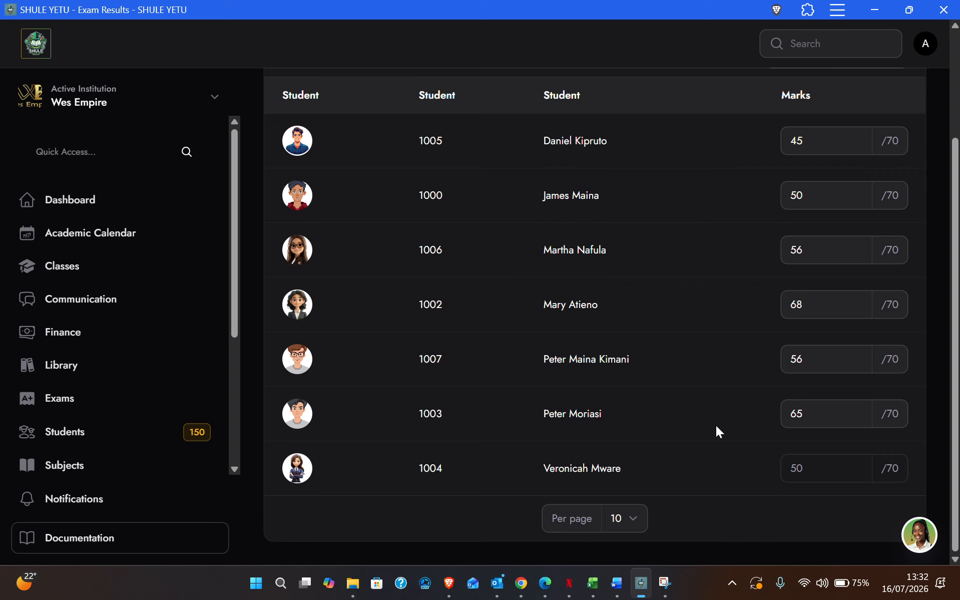
scroll(717, 426, "up", 3)
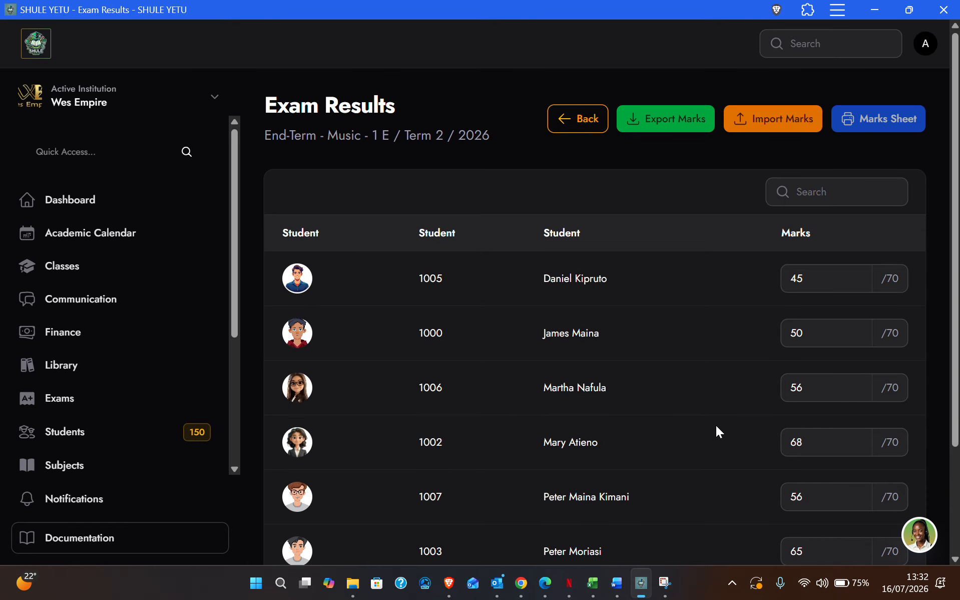
scroll(716, 426, "down", 3)
scroll(716, 425, "up", 3)
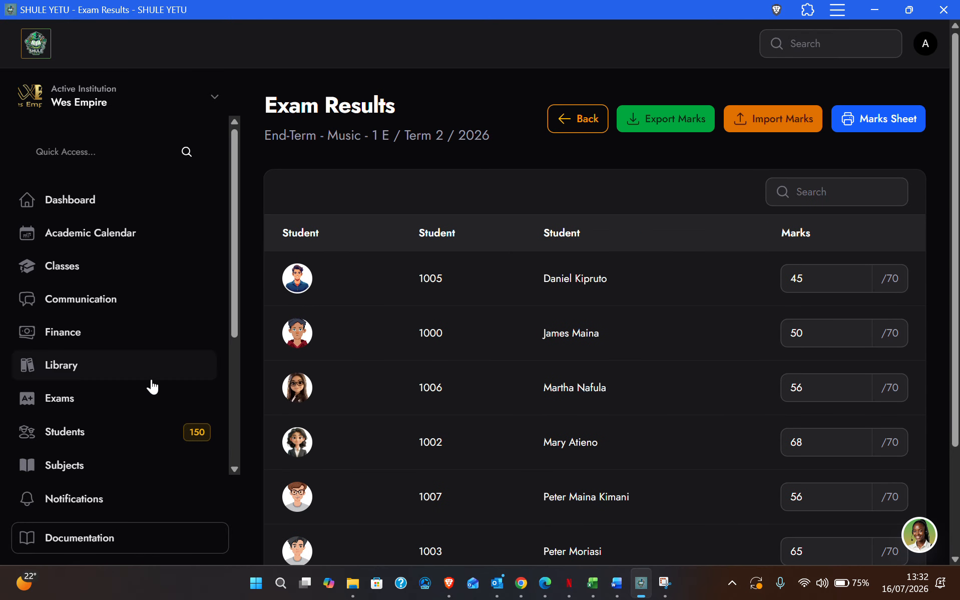
Open class 1 E's Students list via its Manage Class options.
left_click(72, 268)
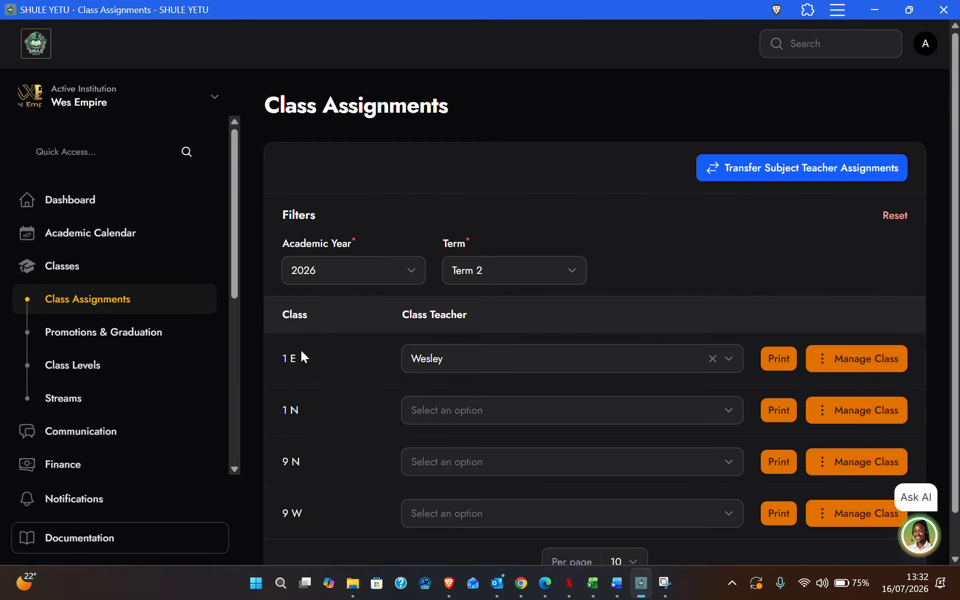
left_click(828, 370)
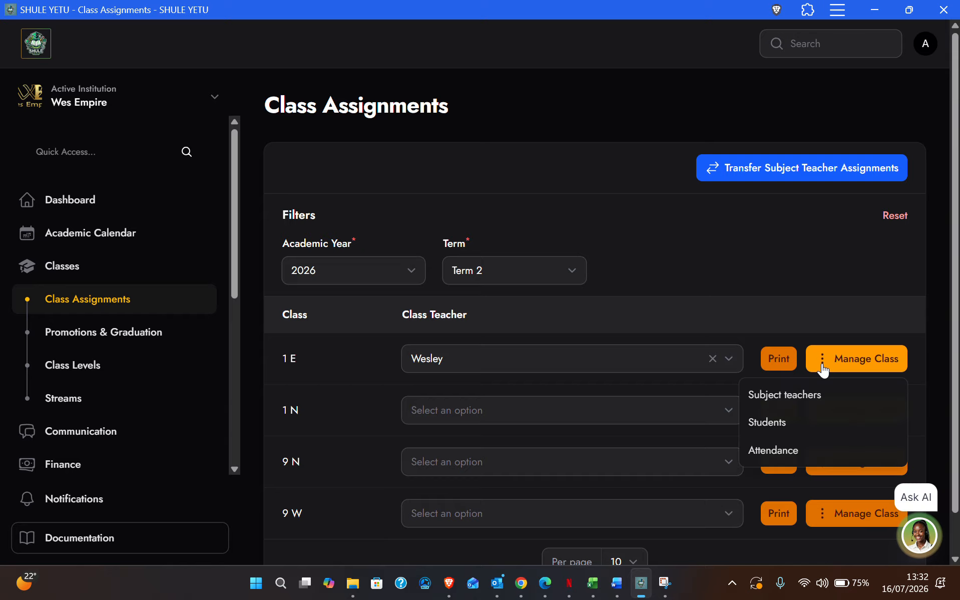
left_click(774, 426)
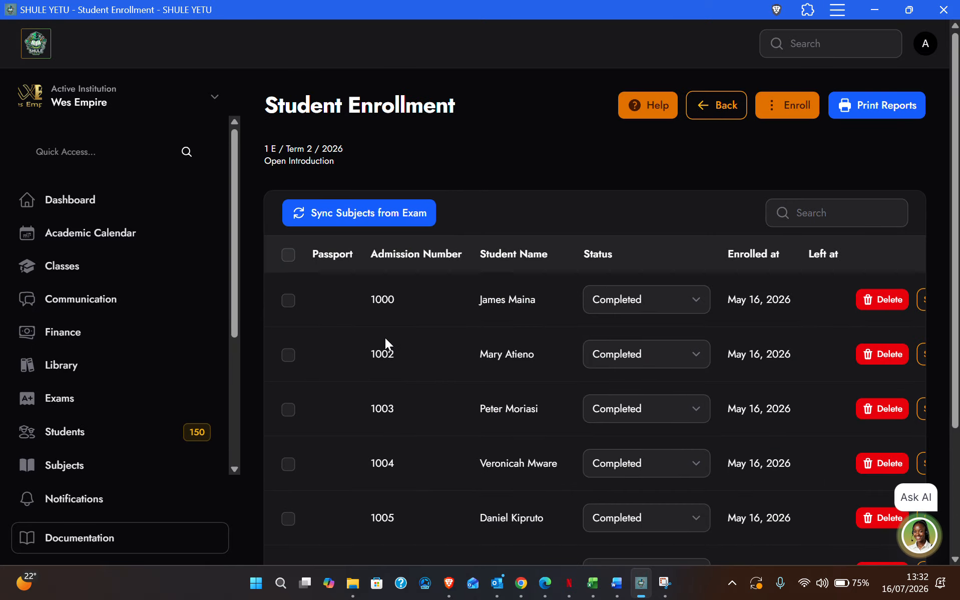
scroll(385, 337, "right", 5)
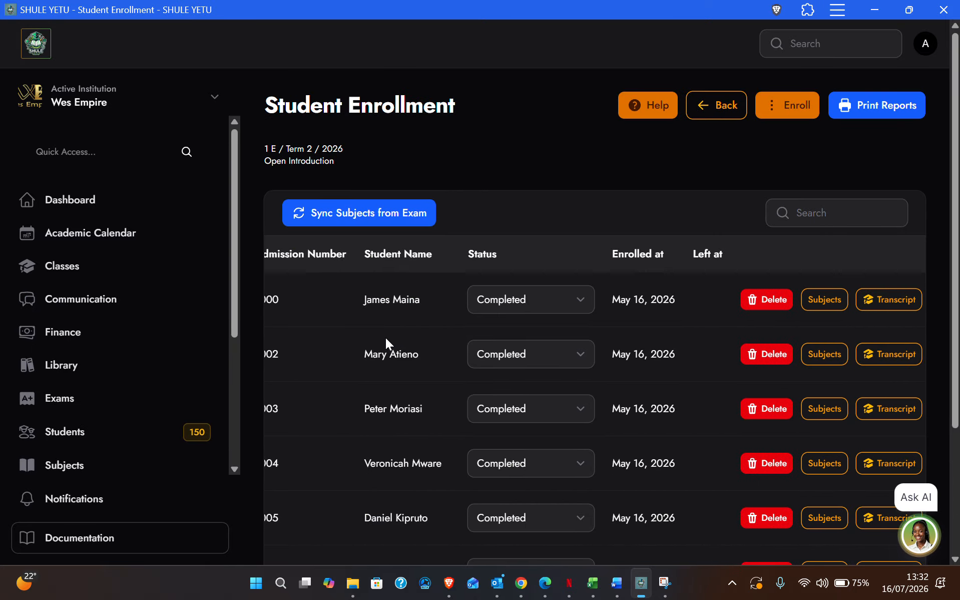
left_click(827, 306)
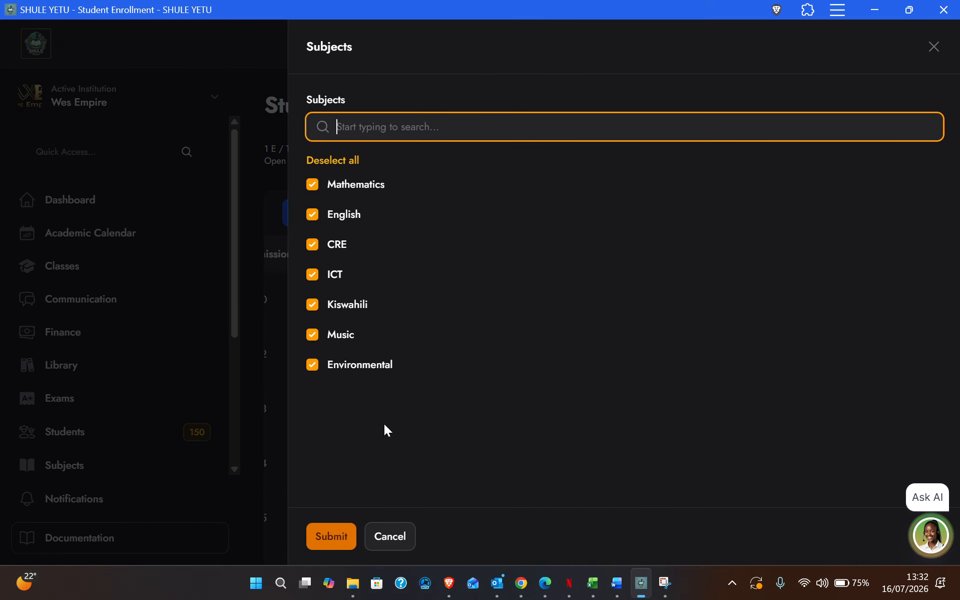
left_click(403, 537)
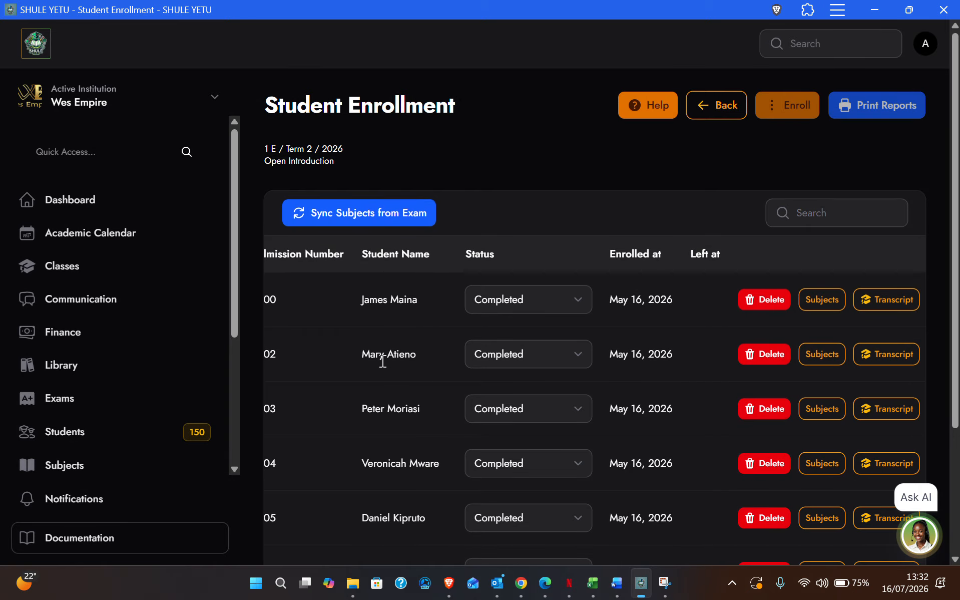
left_click(827, 353)
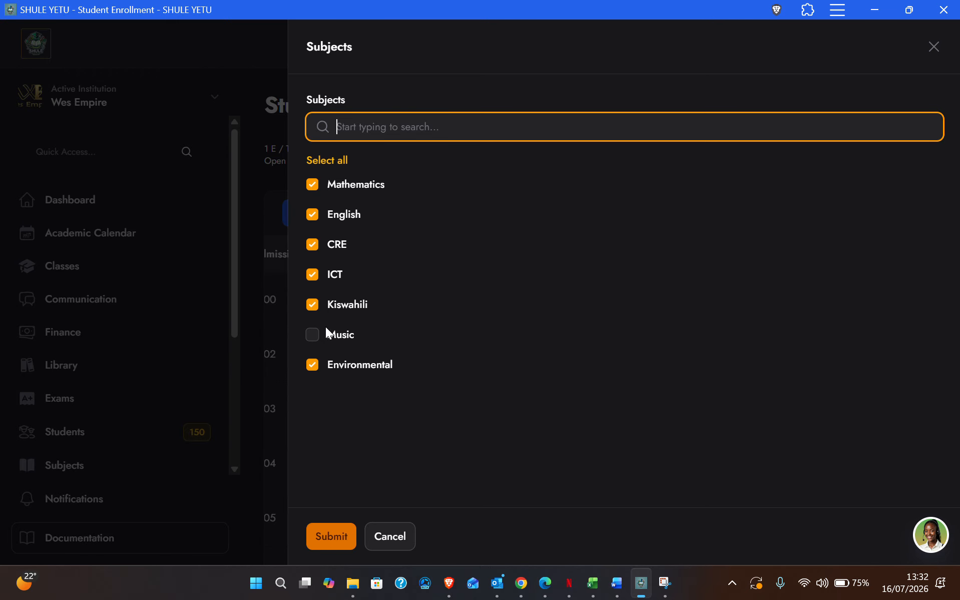
left_click(391, 538)
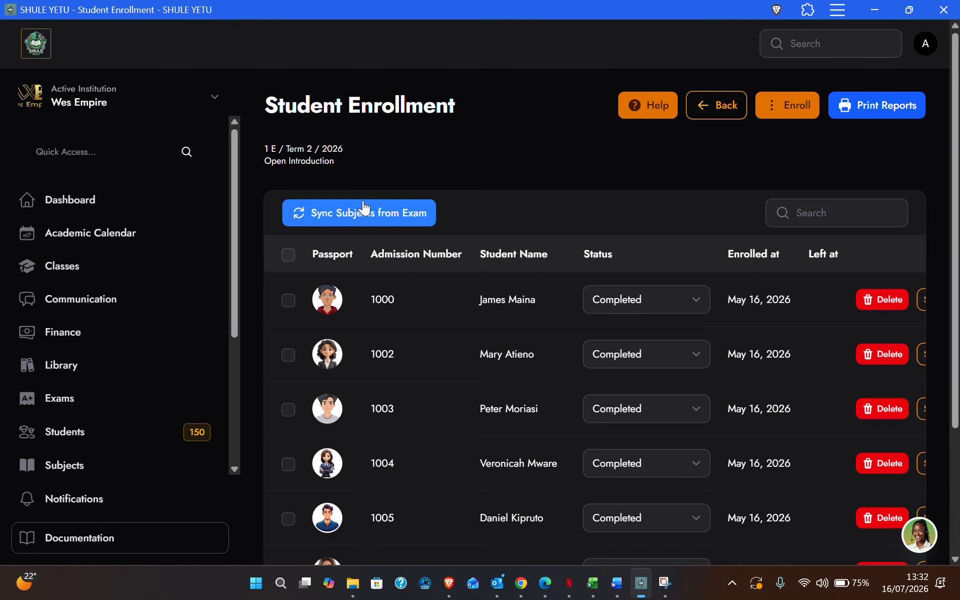
Sync the 1 E students' subjects from the Oppener exam results.
left_click(362, 217)
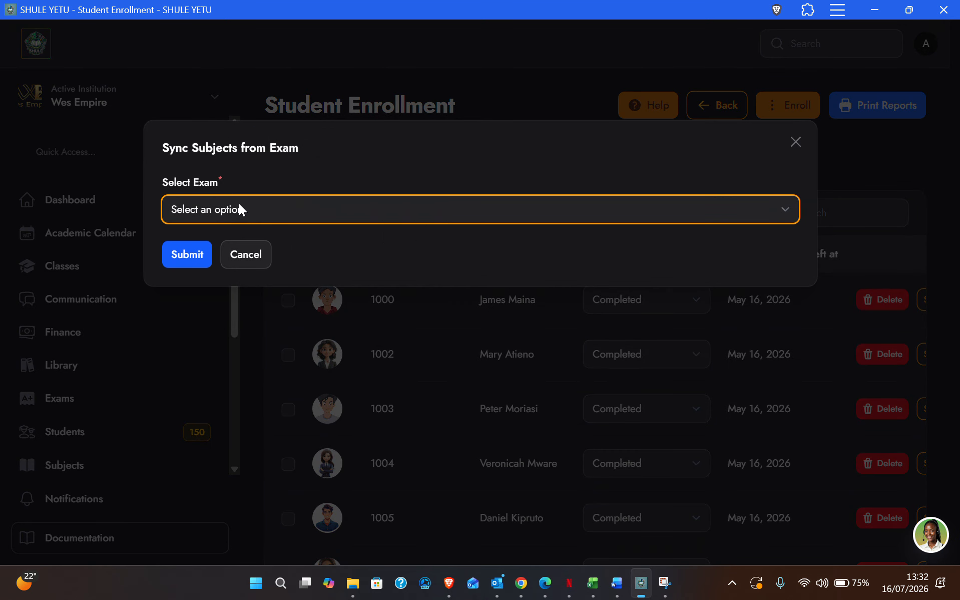
left_click(239, 209)
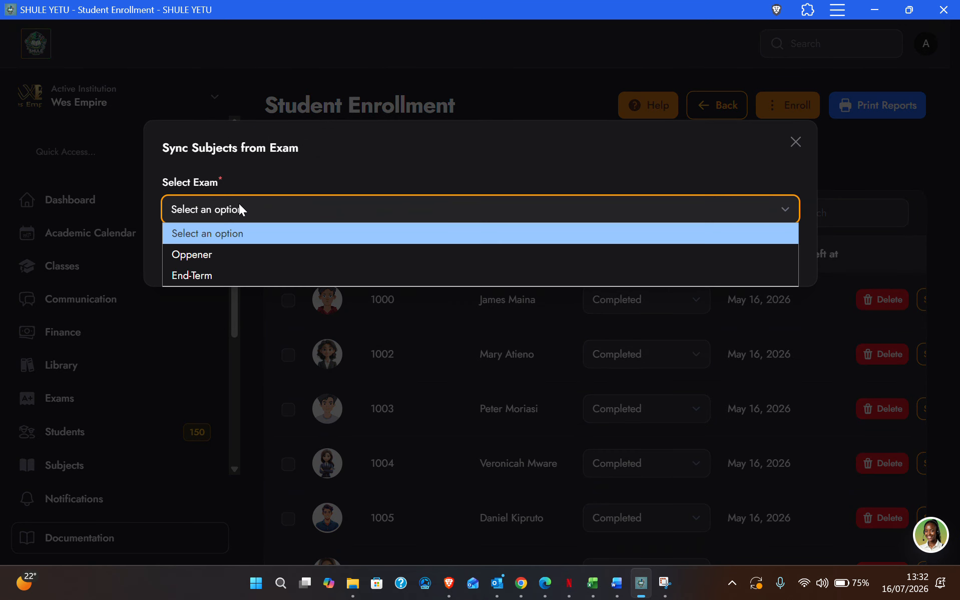
left_click(203, 253)
left_click(186, 256)
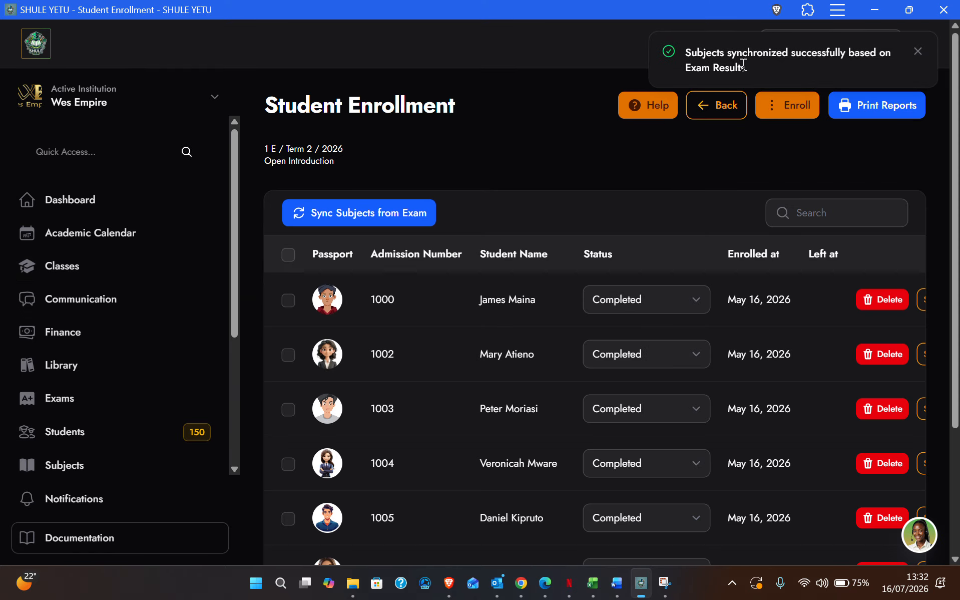
Sync the subjects again from the End-Term exam results and check the success message.
left_click(365, 214)
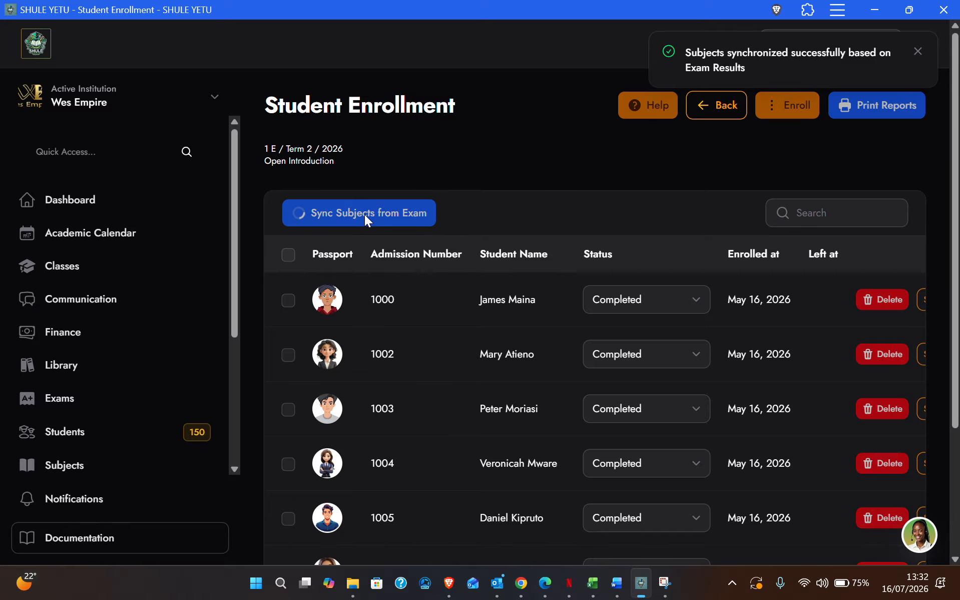
left_click(237, 218)
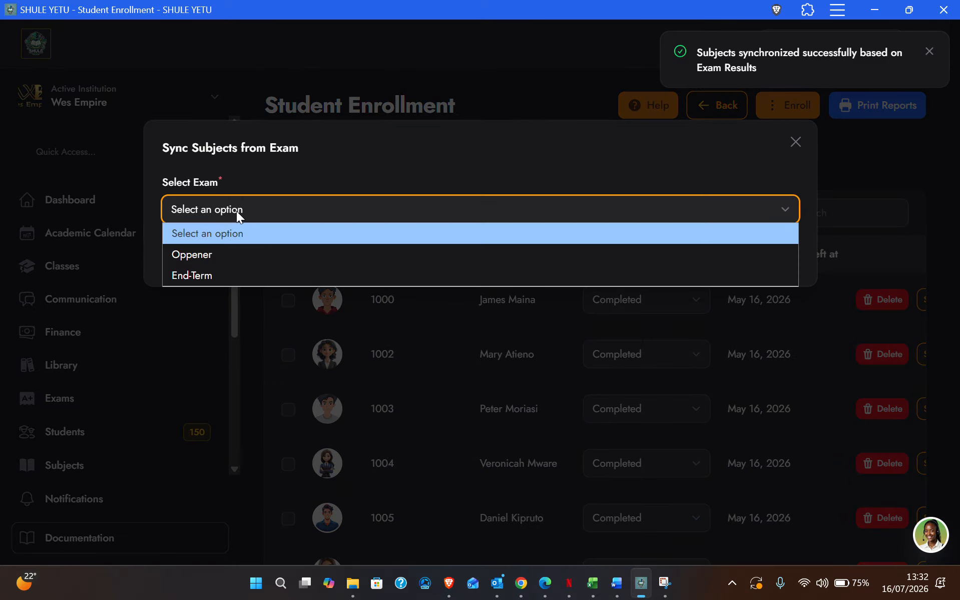
left_click(197, 272)
left_click(182, 257)
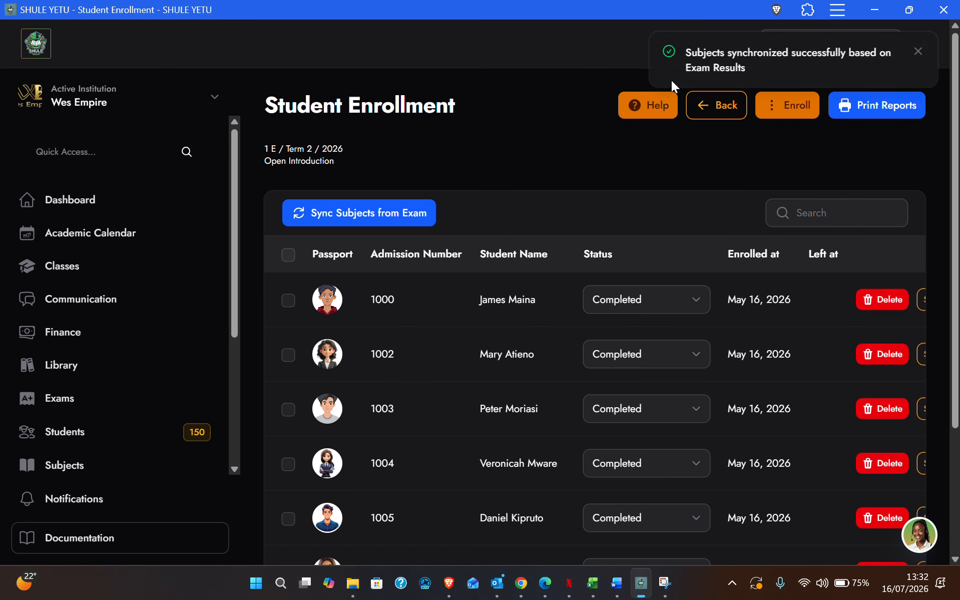
left_click_drag(684, 53, 771, 73)
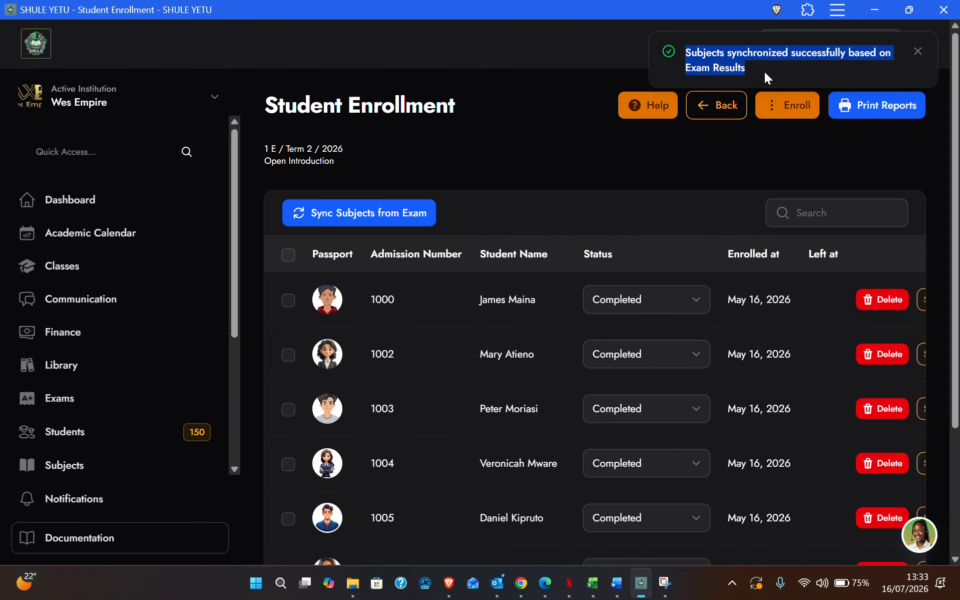
left_click(750, 63)
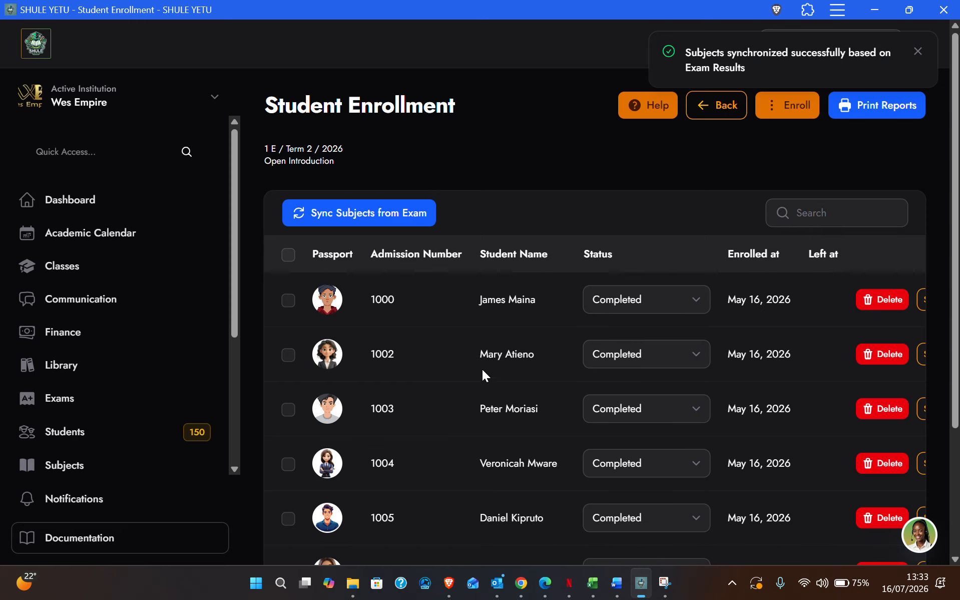
scroll(458, 373, "right", 2)
scroll(458, 373, "right", 3)
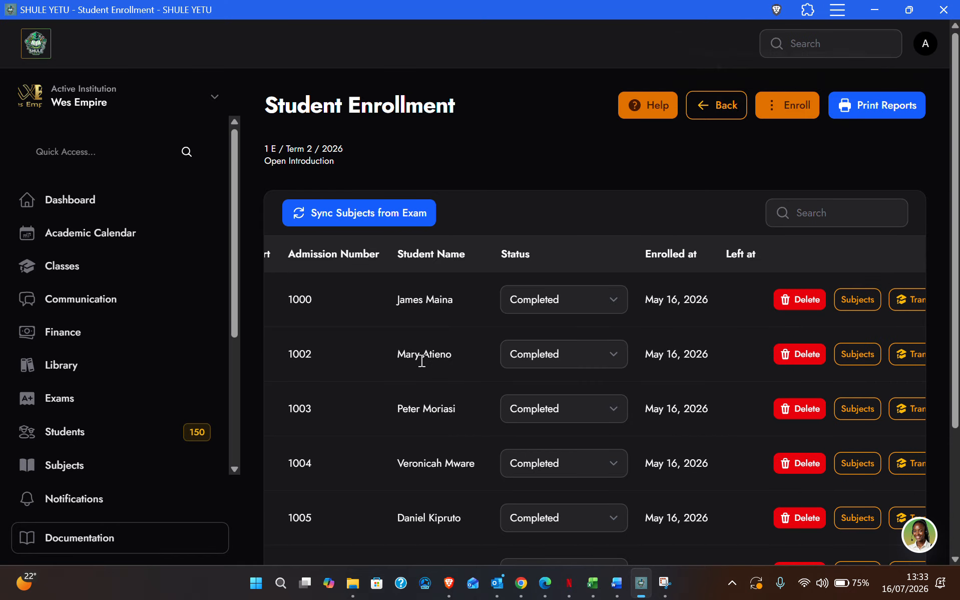
left_click(862, 357)
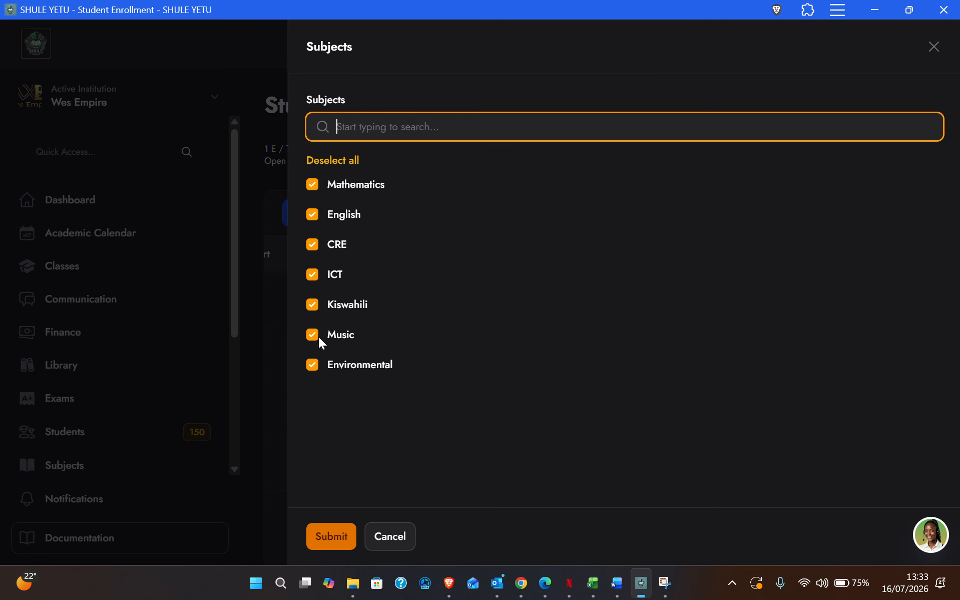
left_click(392, 546)
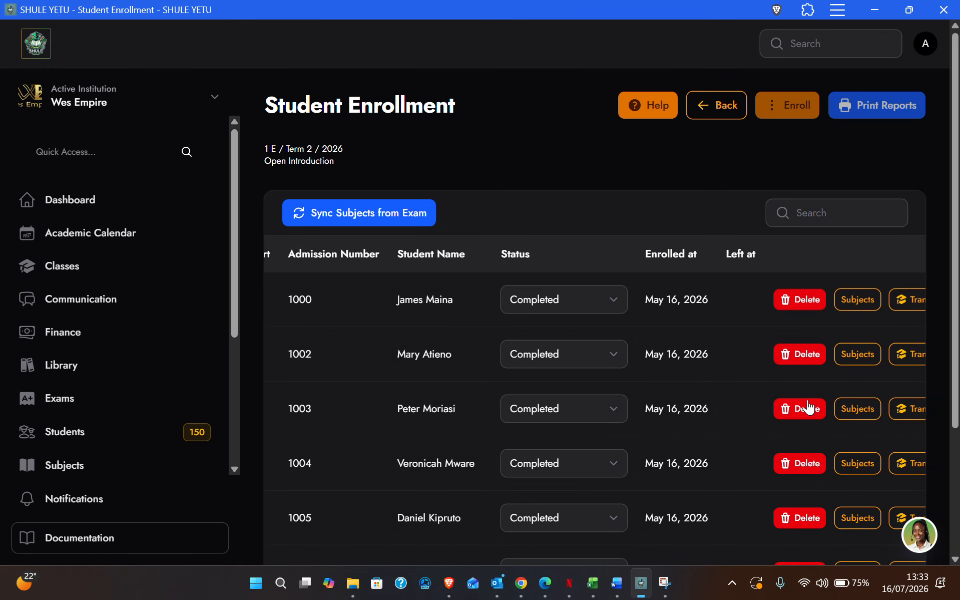
left_click(857, 465)
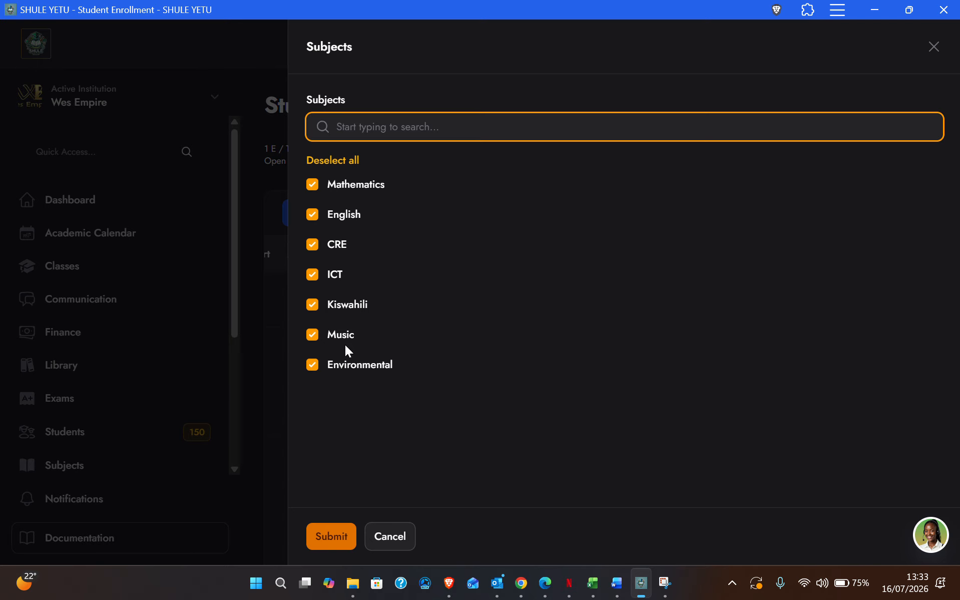
left_click(389, 536)
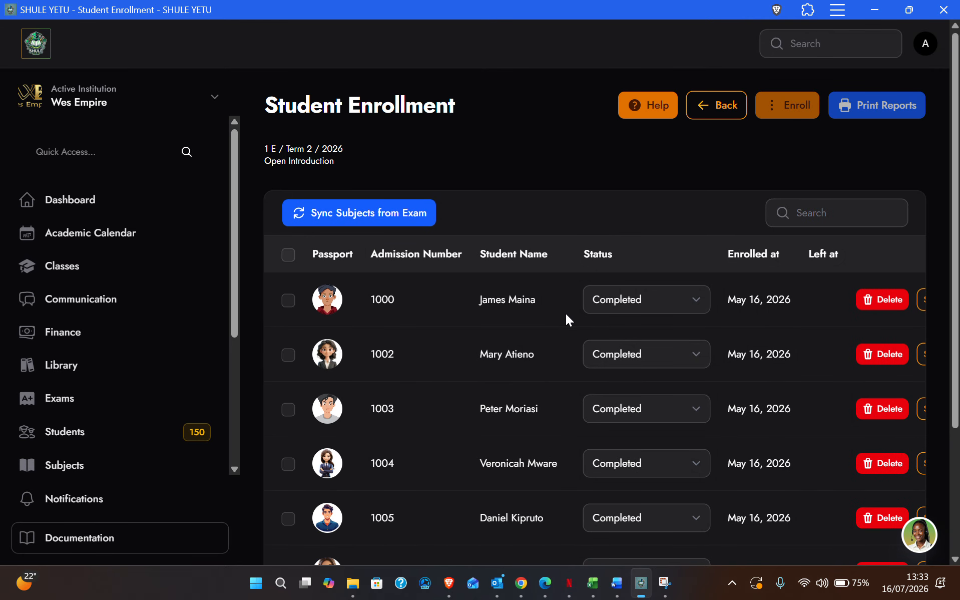
scroll(565, 313, "down", 1)
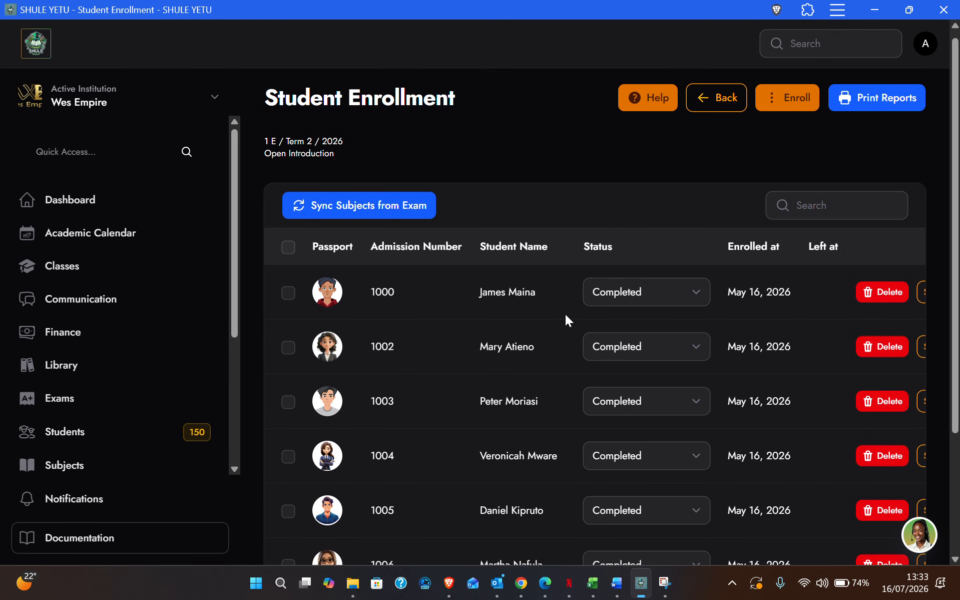
scroll(565, 314, "down", 3)
scroll(565, 314, "up", 3)
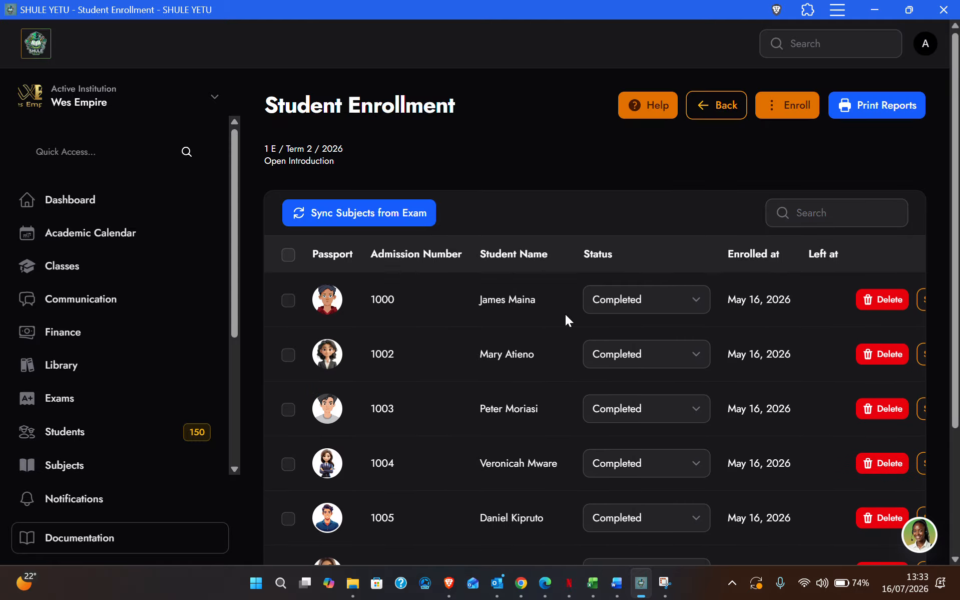
scroll(394, 330, "right", 3)
scroll(394, 330, "left", 3)
scroll(442, 342, "right", 3)
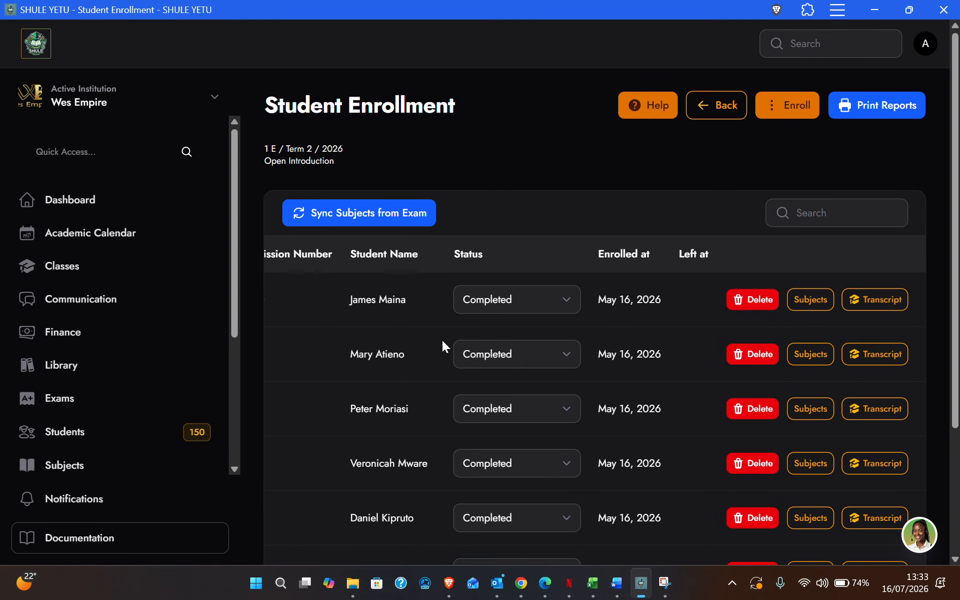
scroll(443, 342, "left", 3)
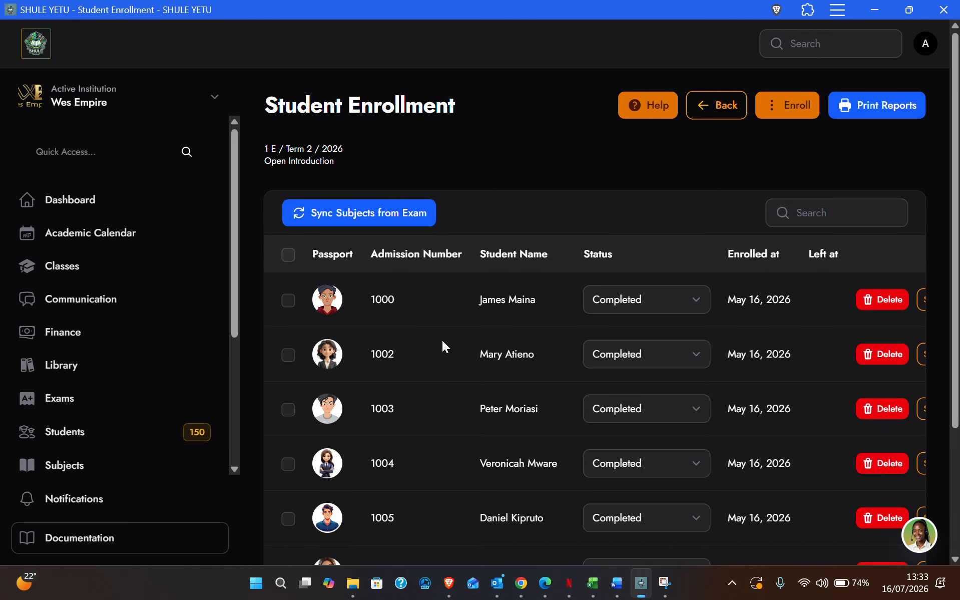